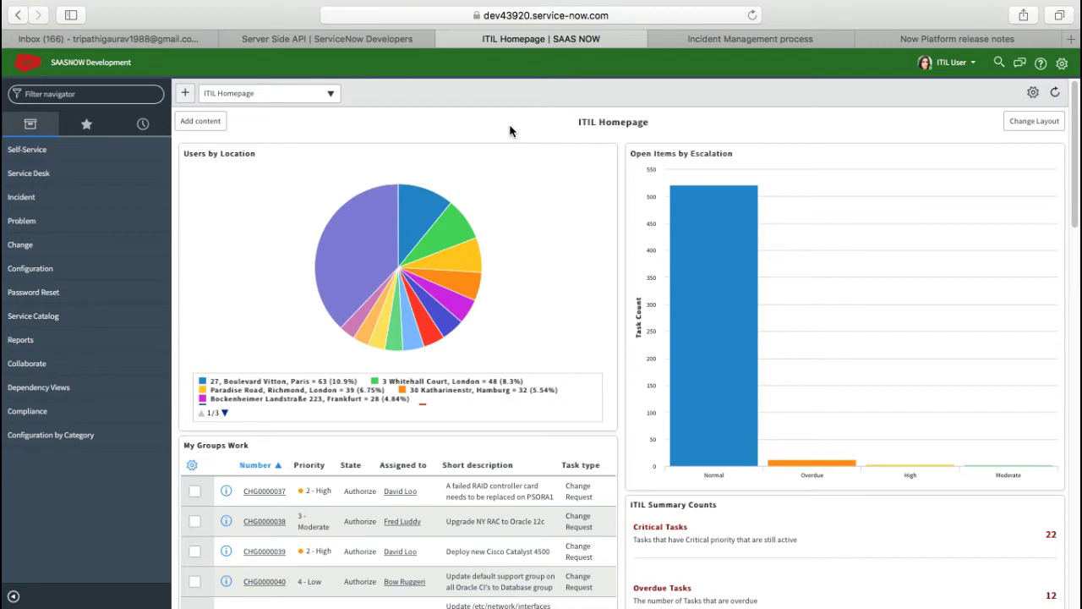
Expand the Incident module in the left navigator to list its options.
click(46, 199)
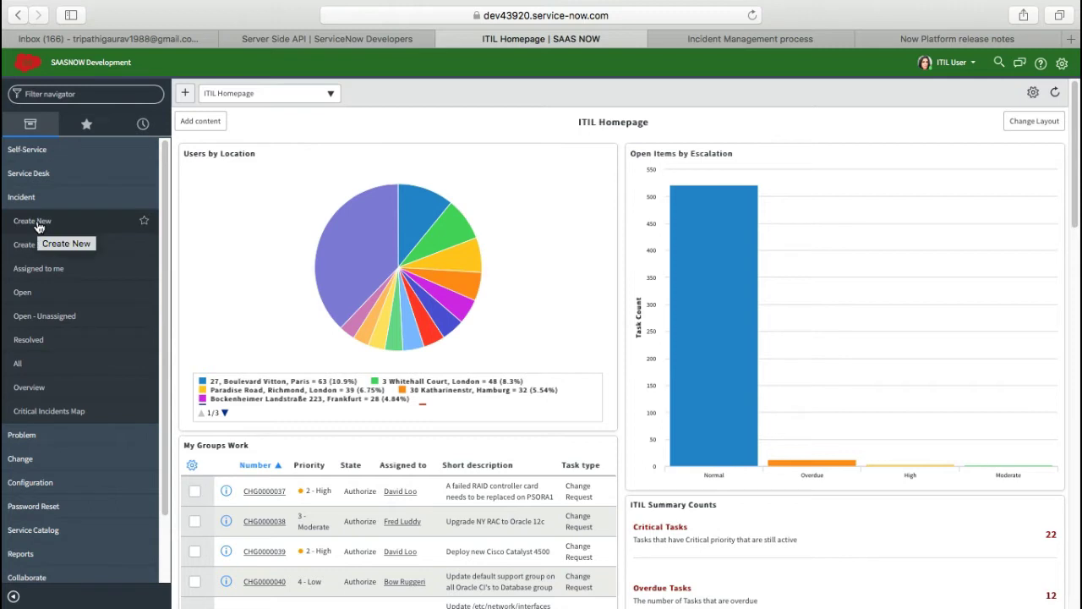
Create a new incident record via Incident > Create New and dismiss the caller suggestions.
click(38, 226)
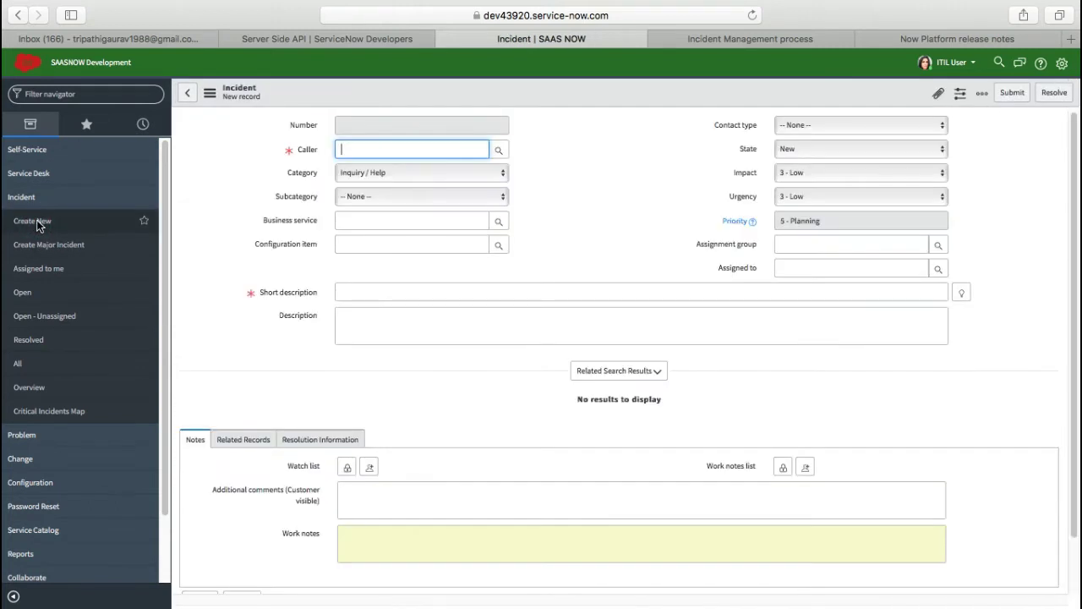
click(630, 150)
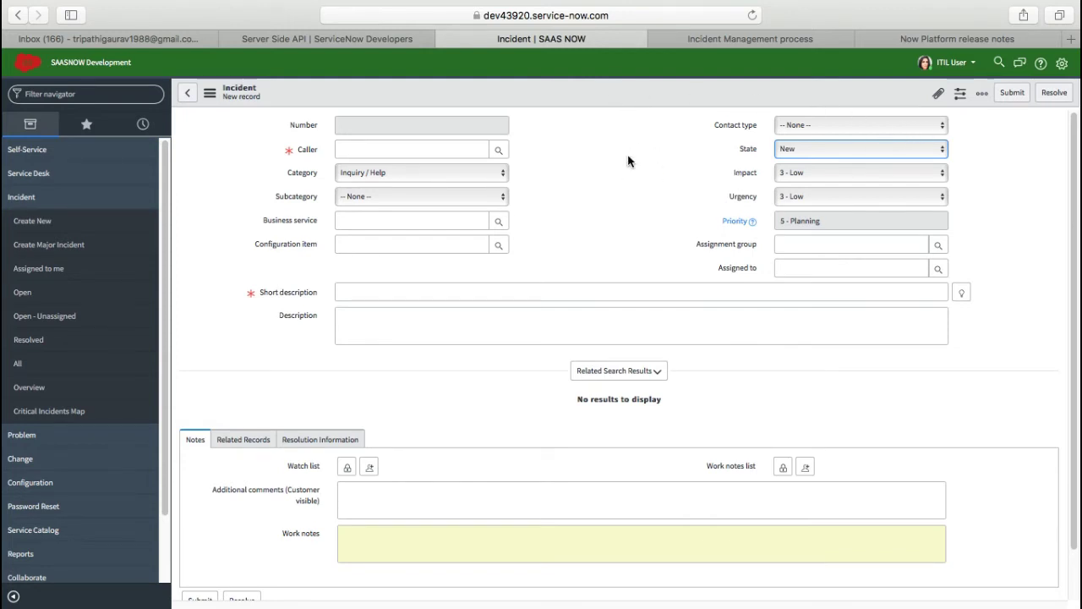
Submit the empty form to reveal required fields, then set the Caller to ITIL User.
click(1012, 95)
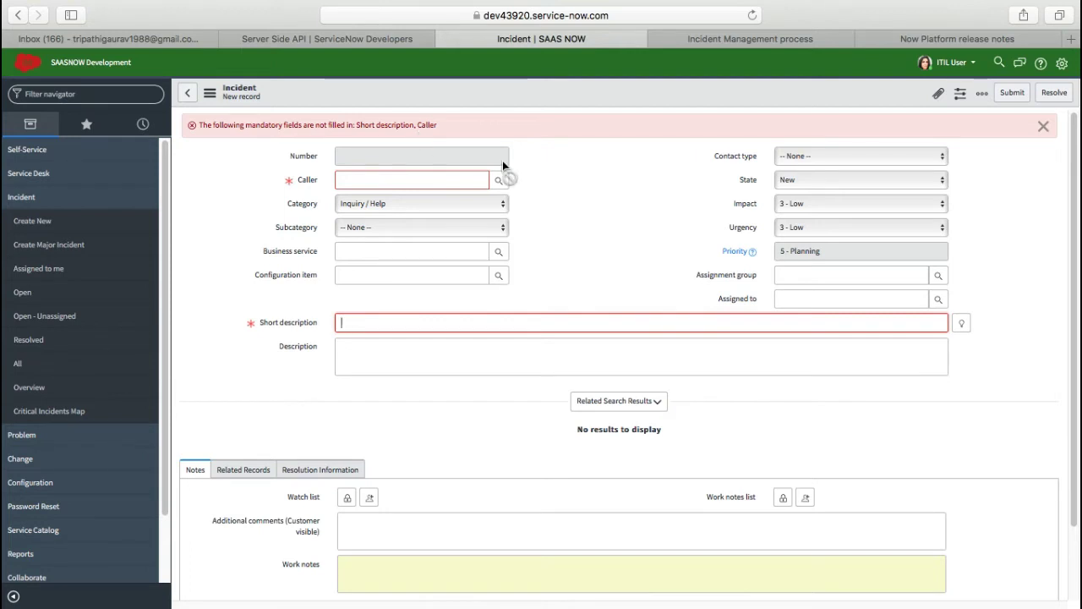
click(435, 181)
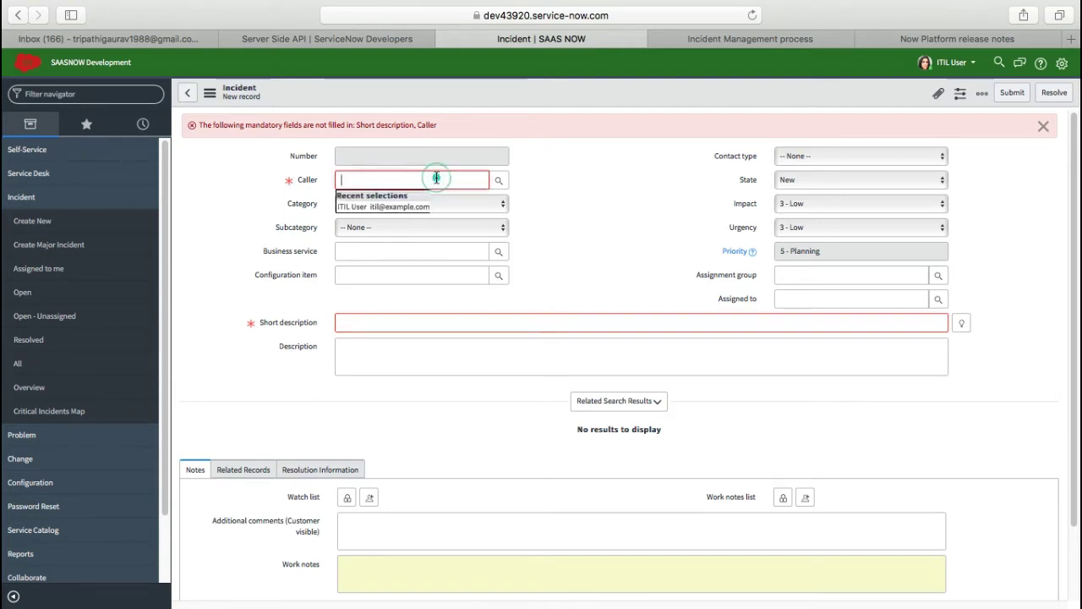
text(it)
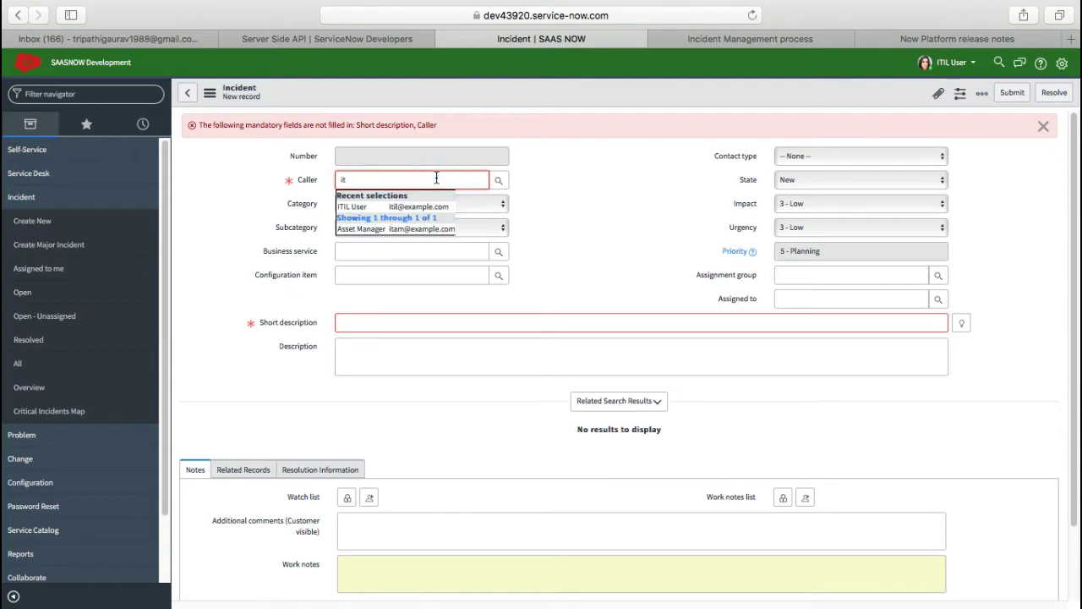
key(Down)
key(Return)
click(613, 200)
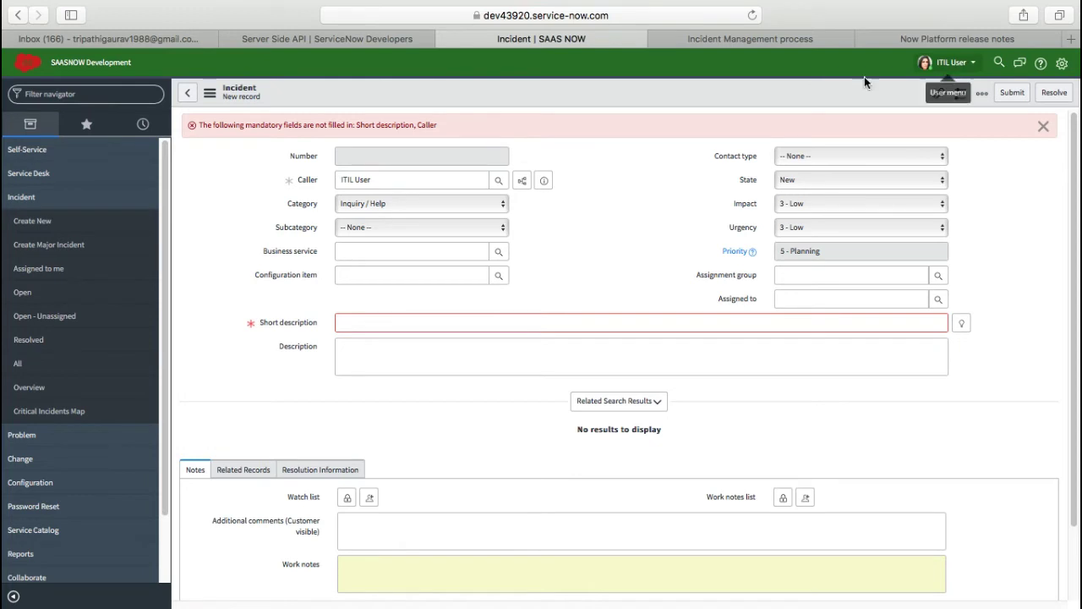
click(369, 208)
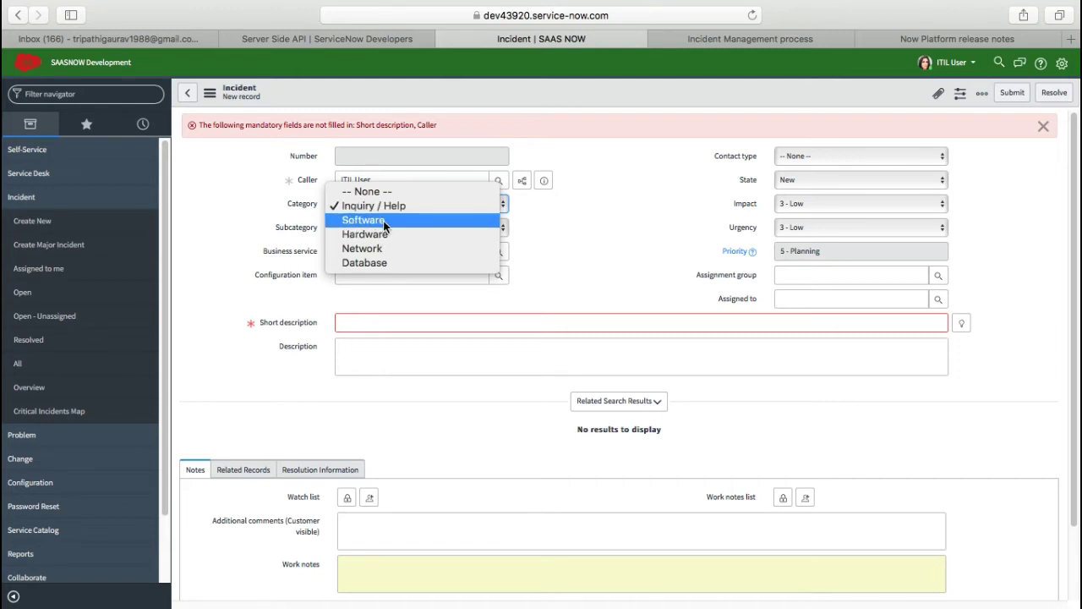
Set the category to Software and the subcategory to Email.
click(385, 221)
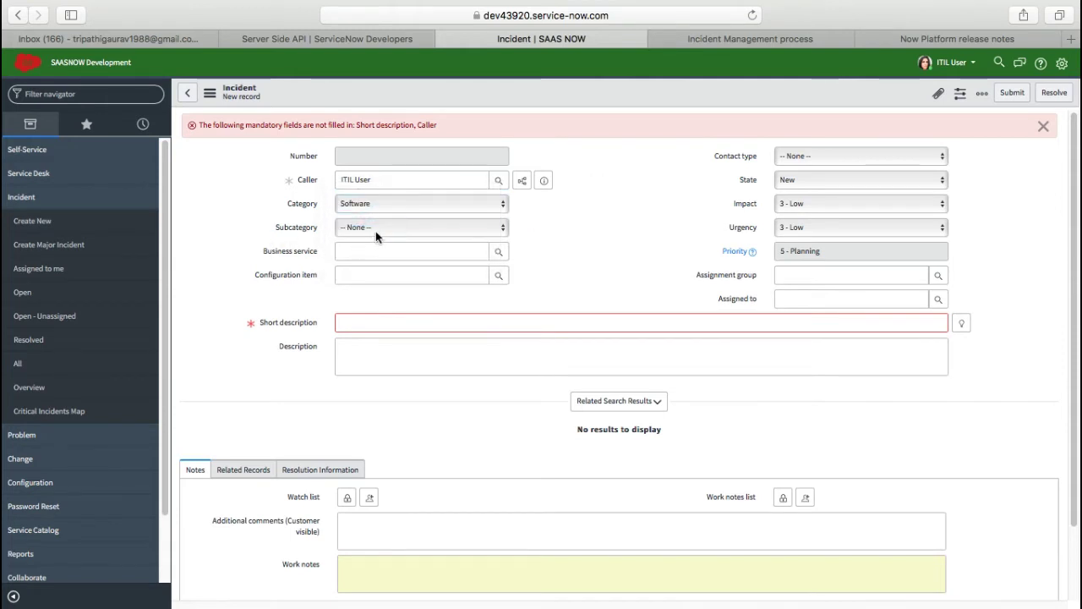
click(376, 231)
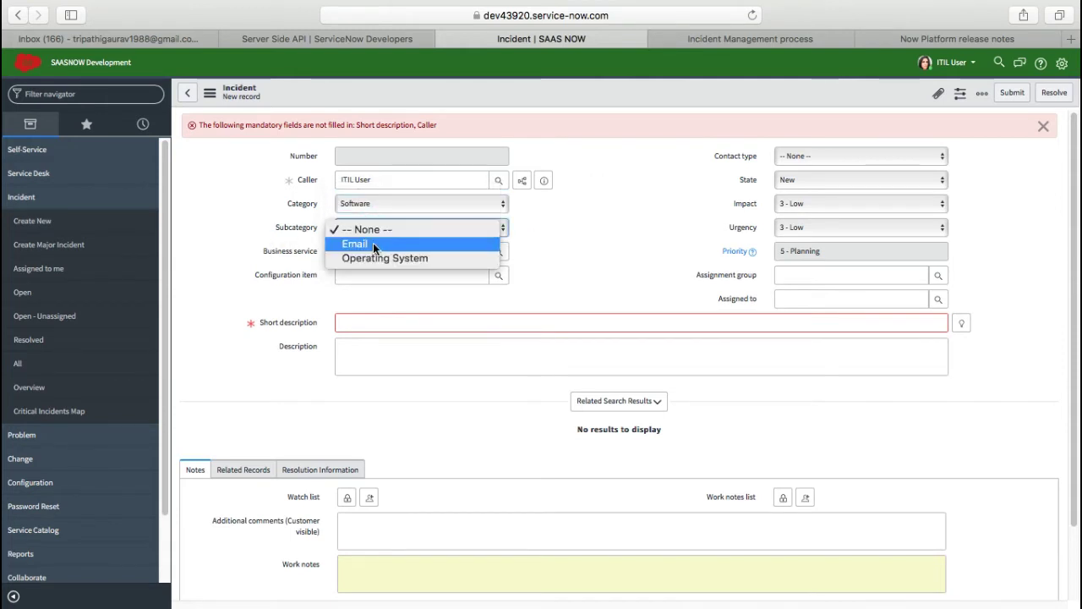
click(373, 243)
click(602, 205)
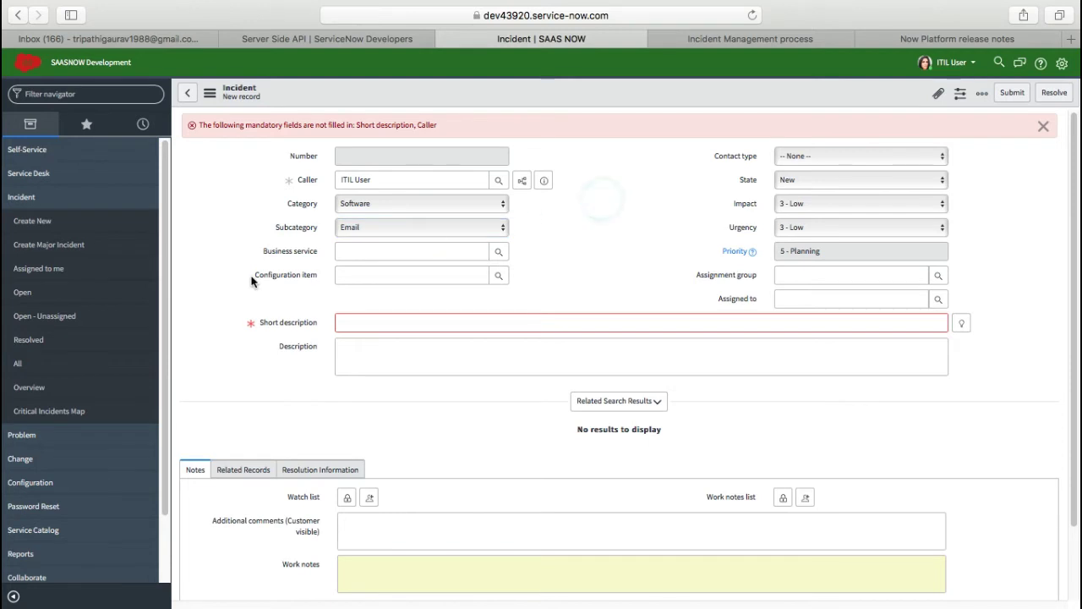
Set the business service to IT Services.
click(372, 252)
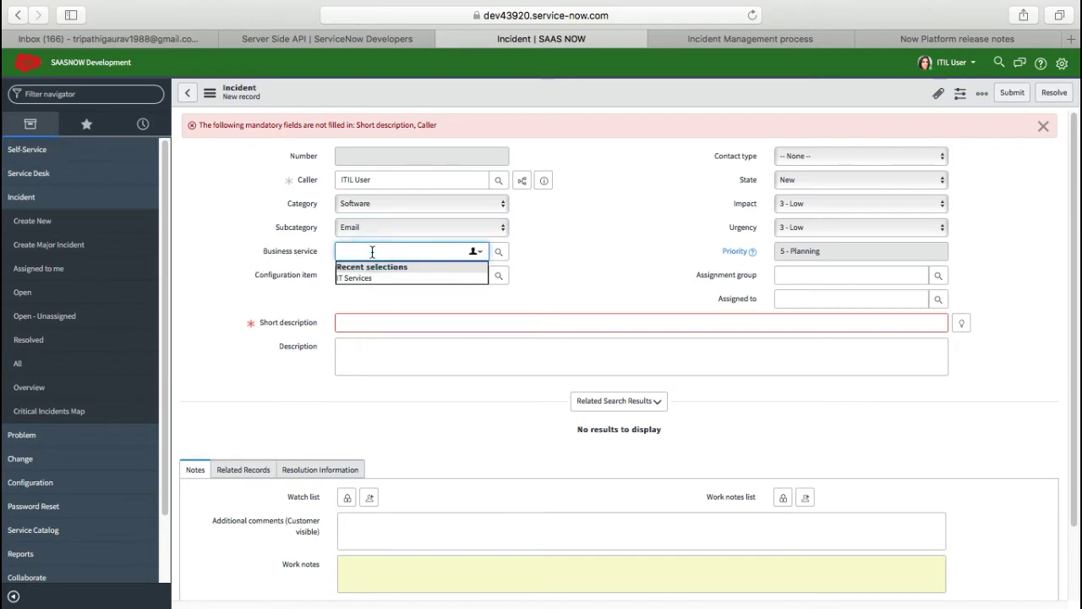
text(it)
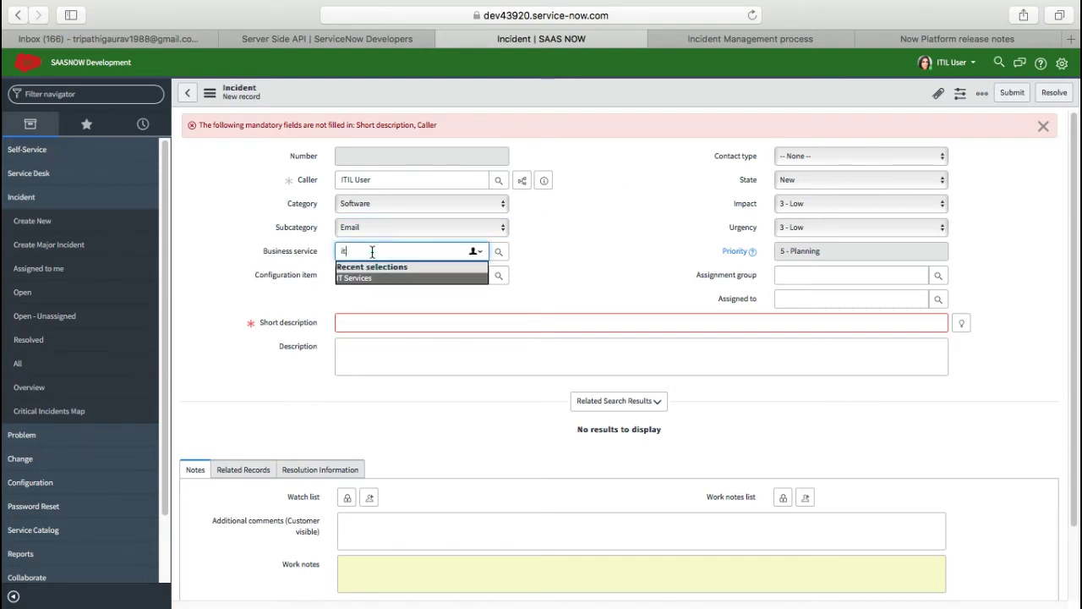
click(355, 278)
click(266, 302)
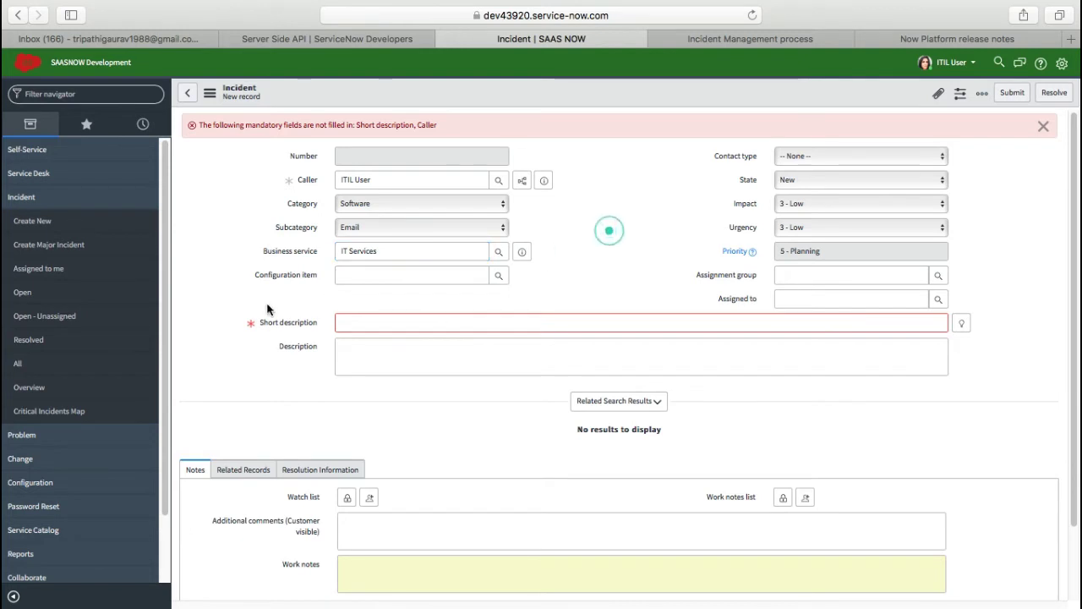
Set the configuration item to Email.
click(389, 272)
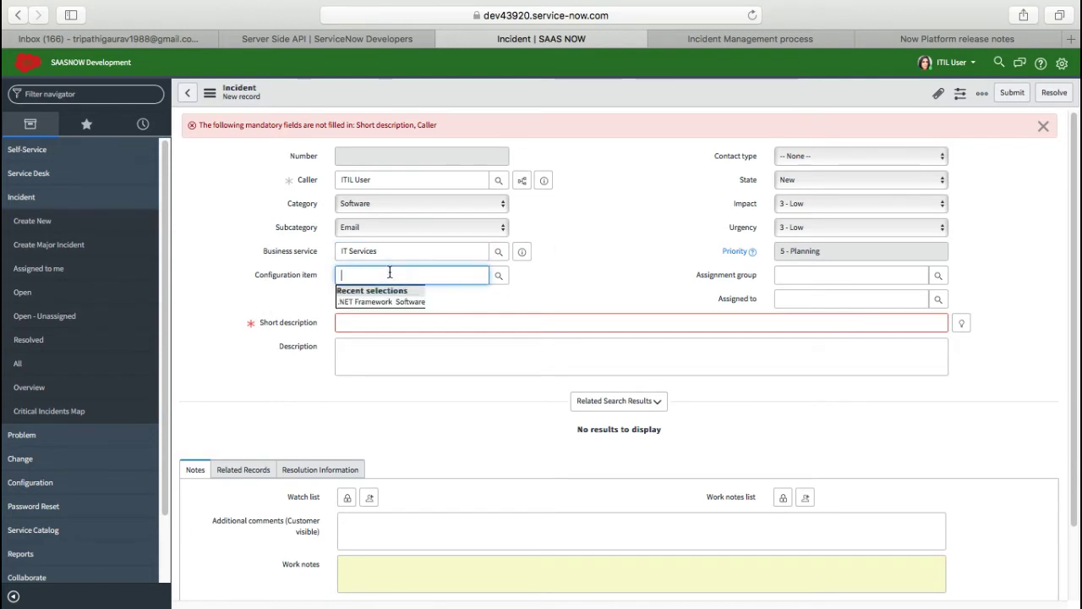
text(email)
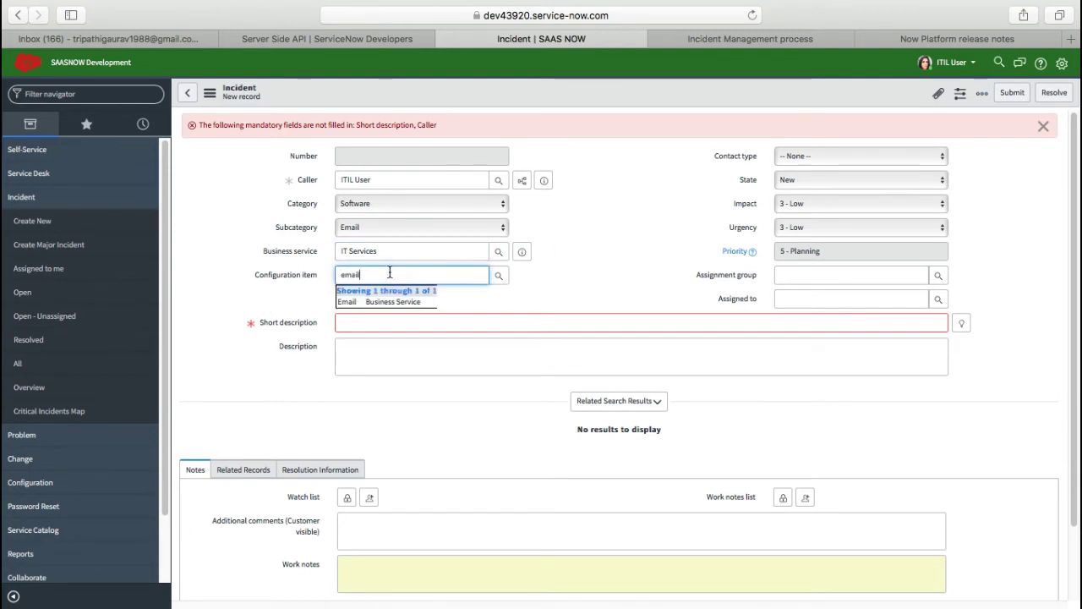
key(Down)
key(Return)
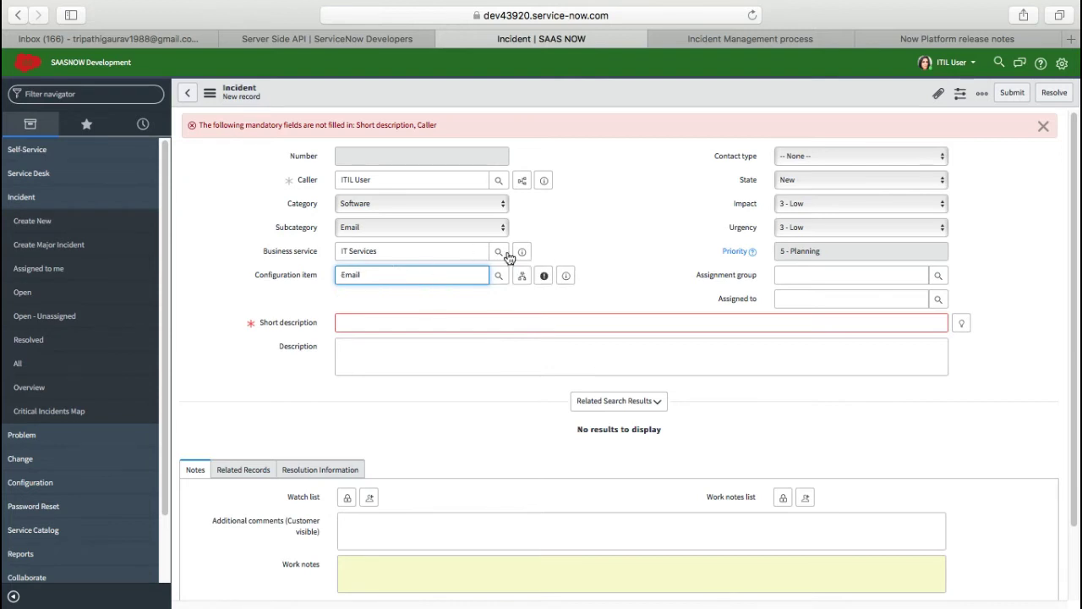
click(580, 231)
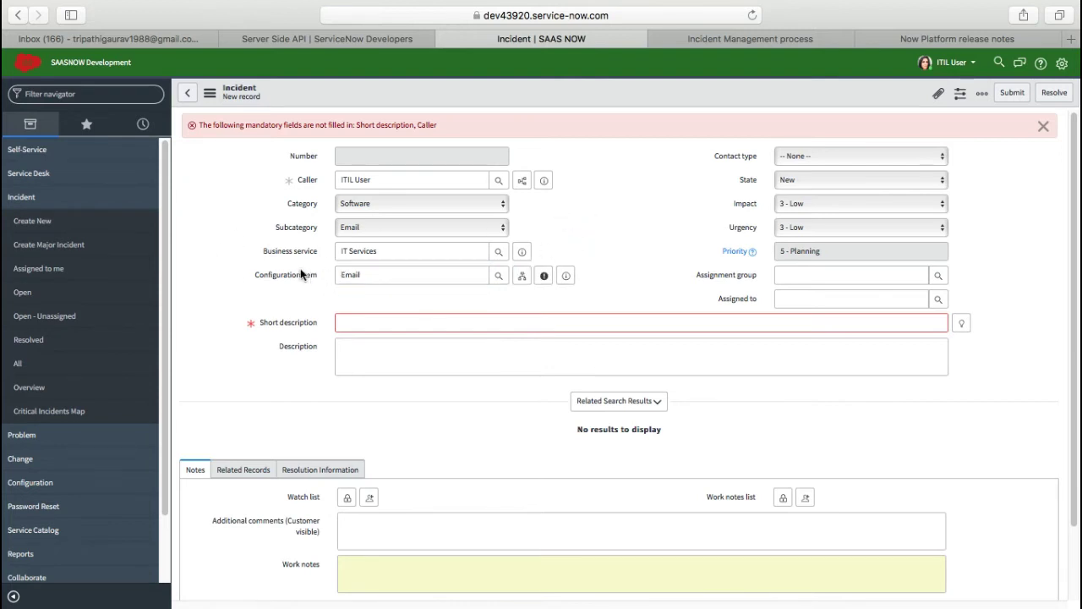
mouse_move(318, 274)
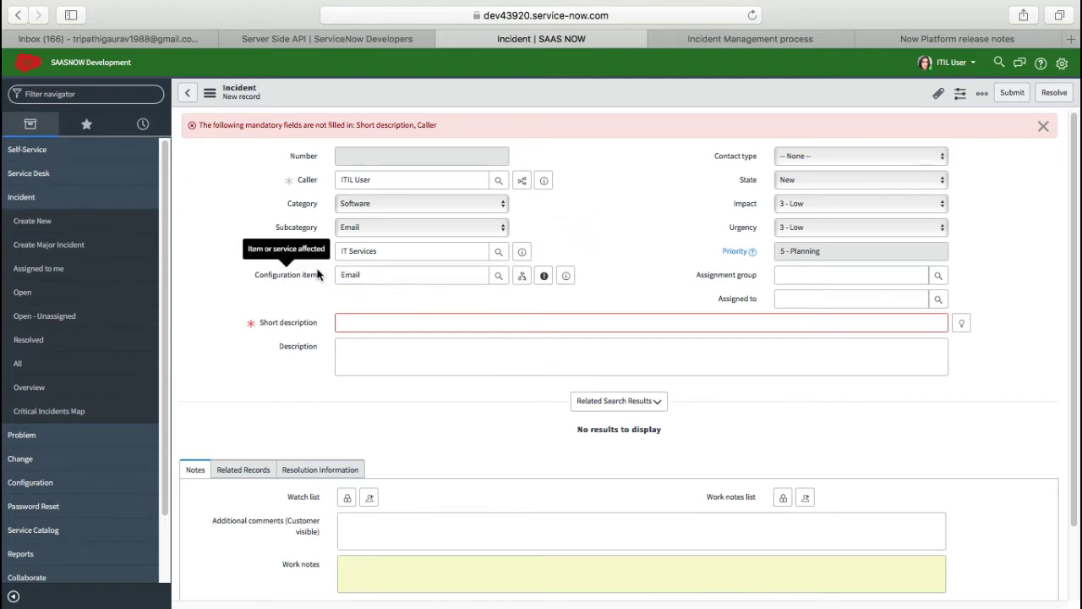
click(592, 208)
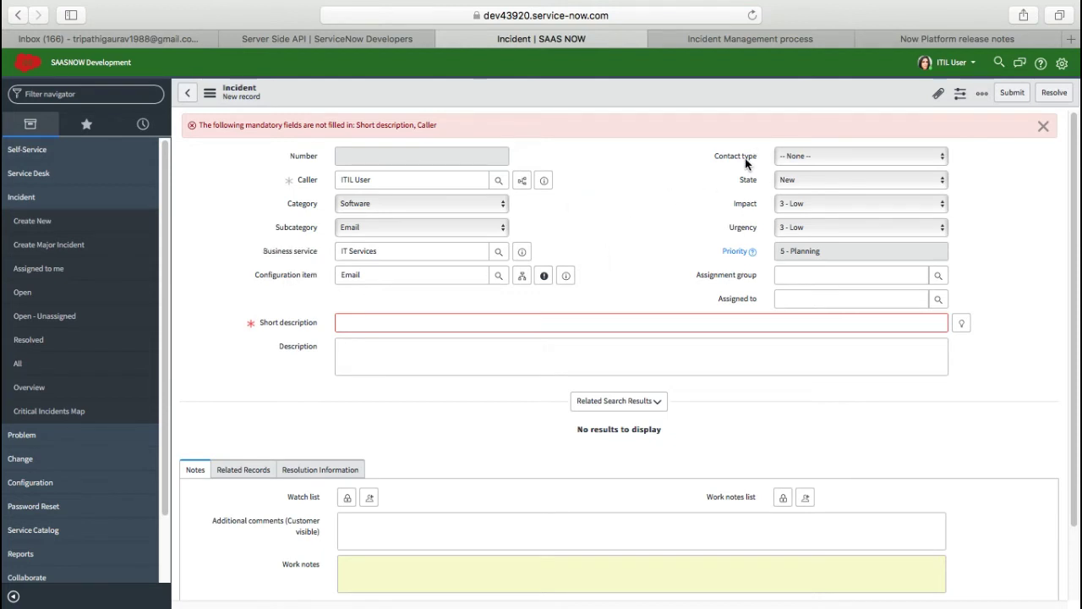
Set the incident's contact type to Phone.
click(804, 156)
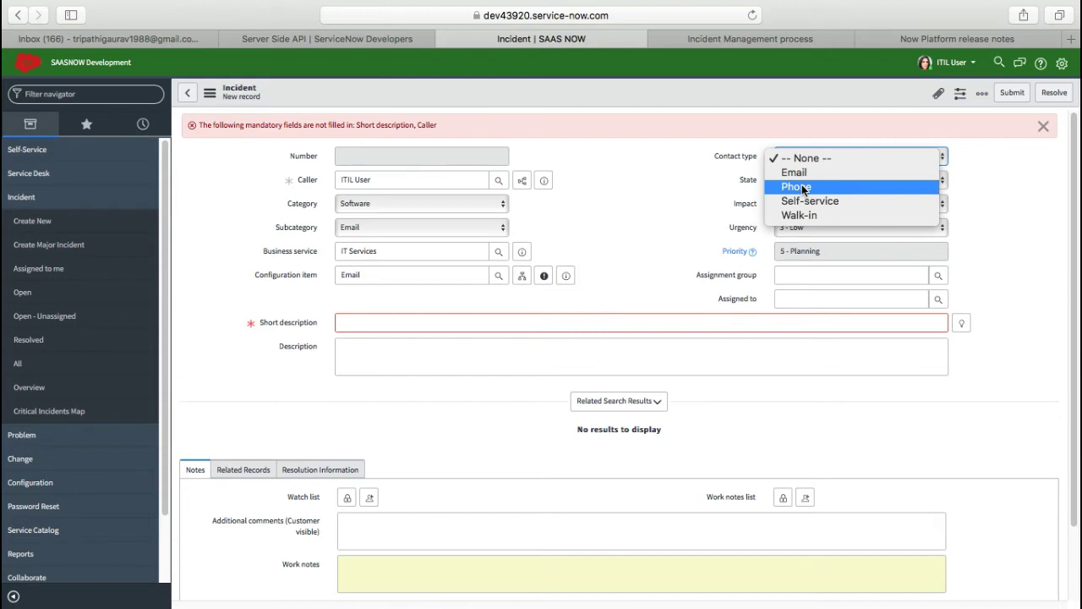
click(803, 187)
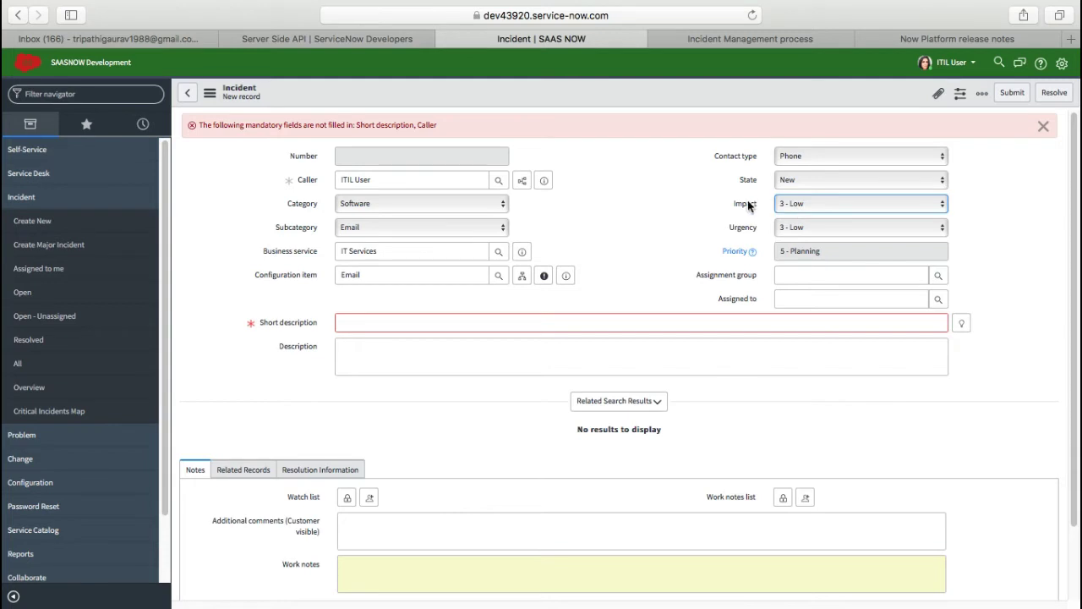
mouse_move(747, 203)
Choose 2 - Medium for both Impact and Urgency, making priority 3 - Moderate.
click(837, 203)
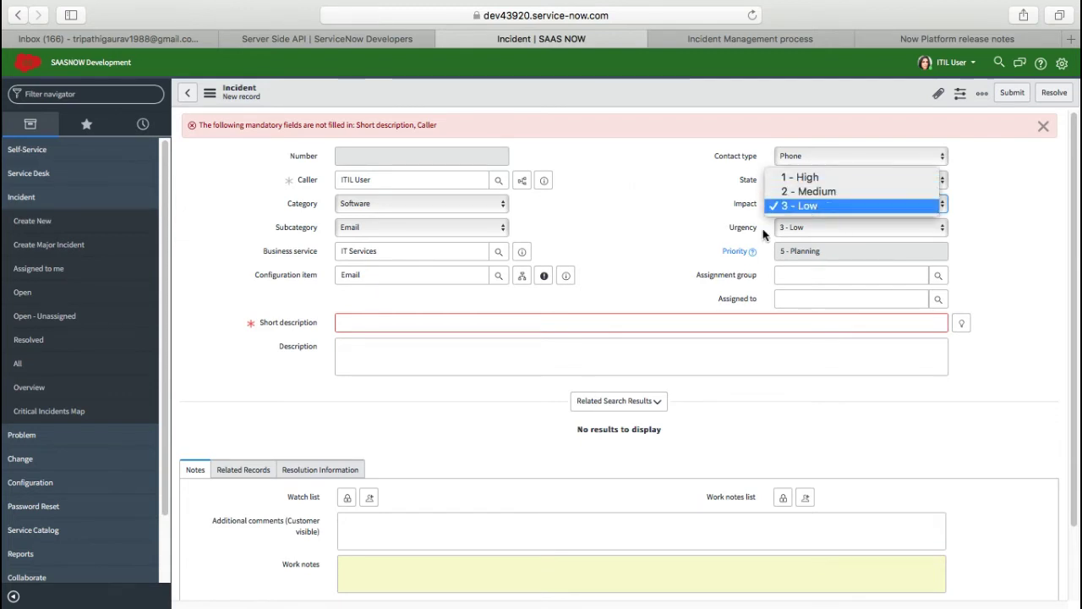
click(808, 206)
click(810, 204)
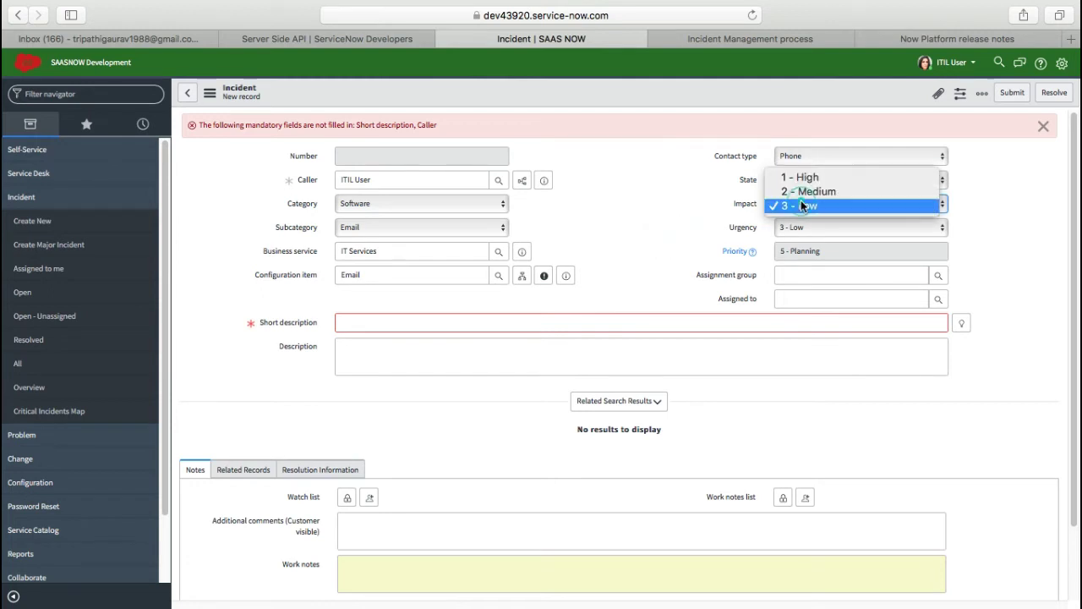
click(678, 201)
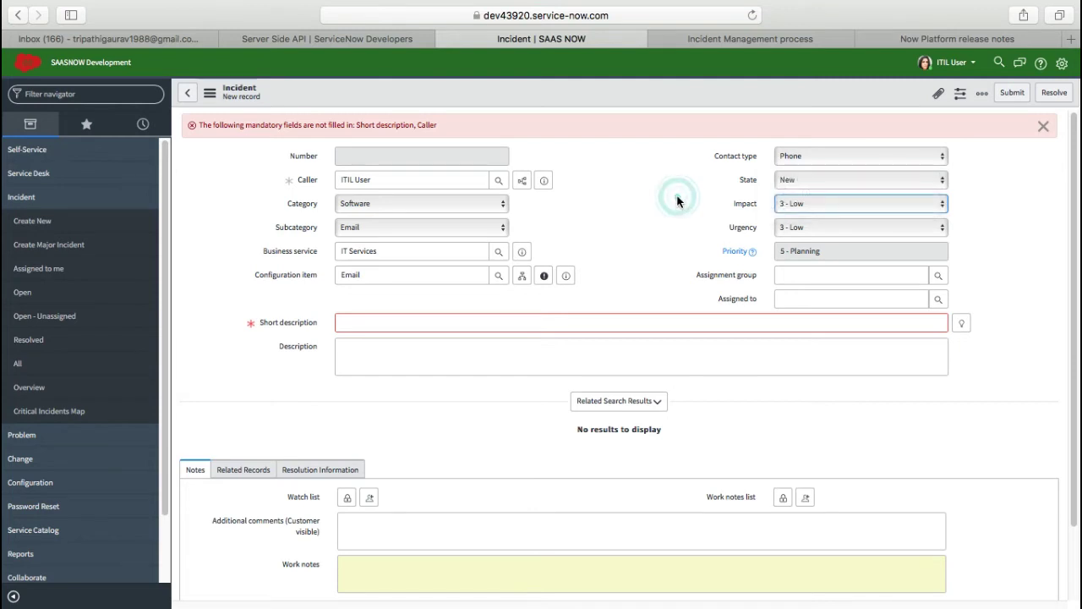
click(796, 200)
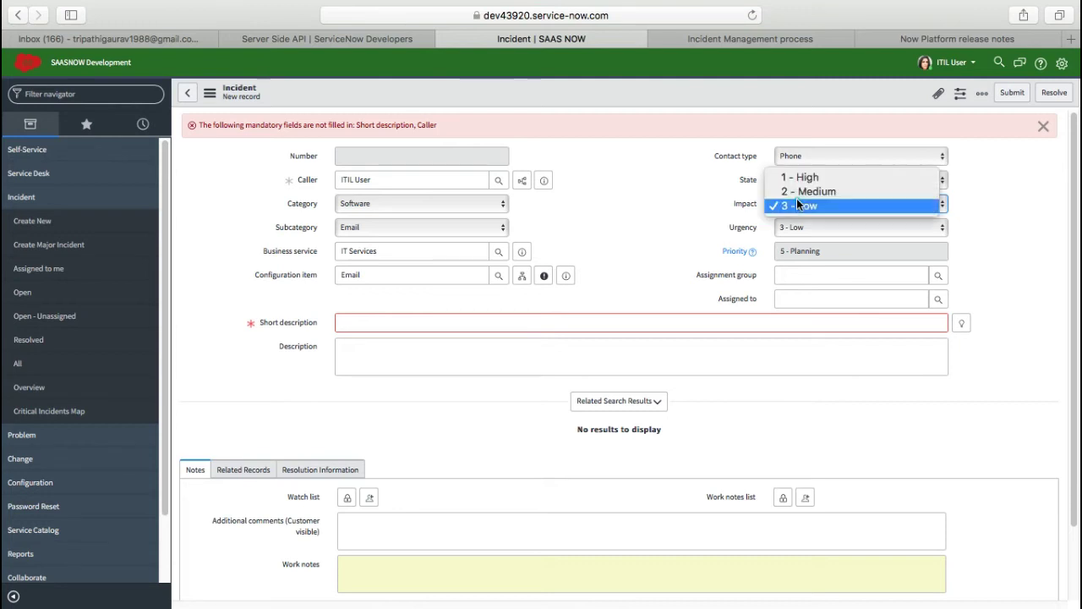
click(809, 197)
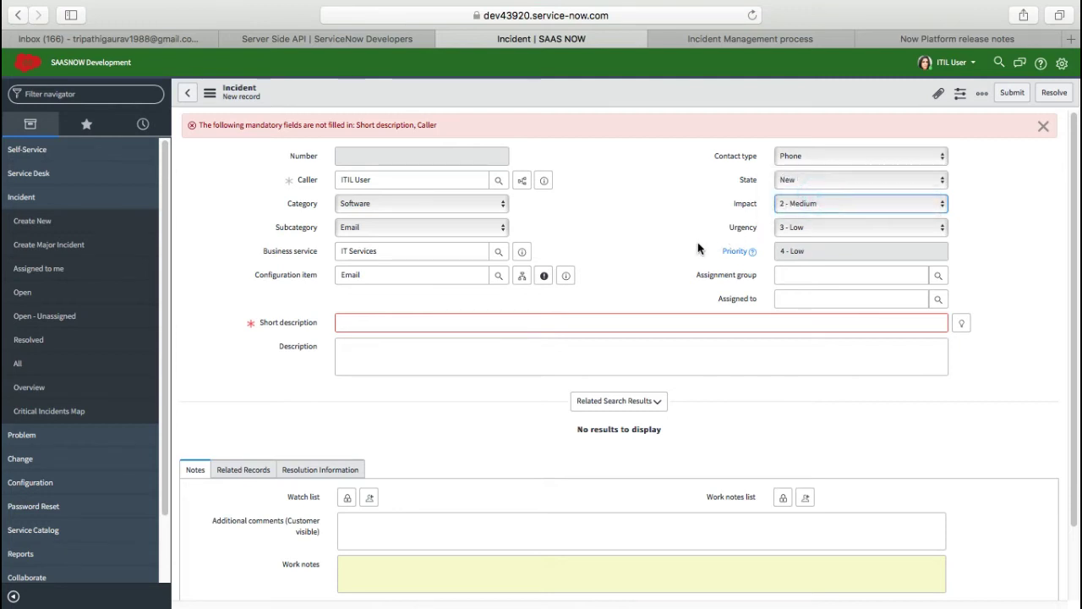
click(834, 226)
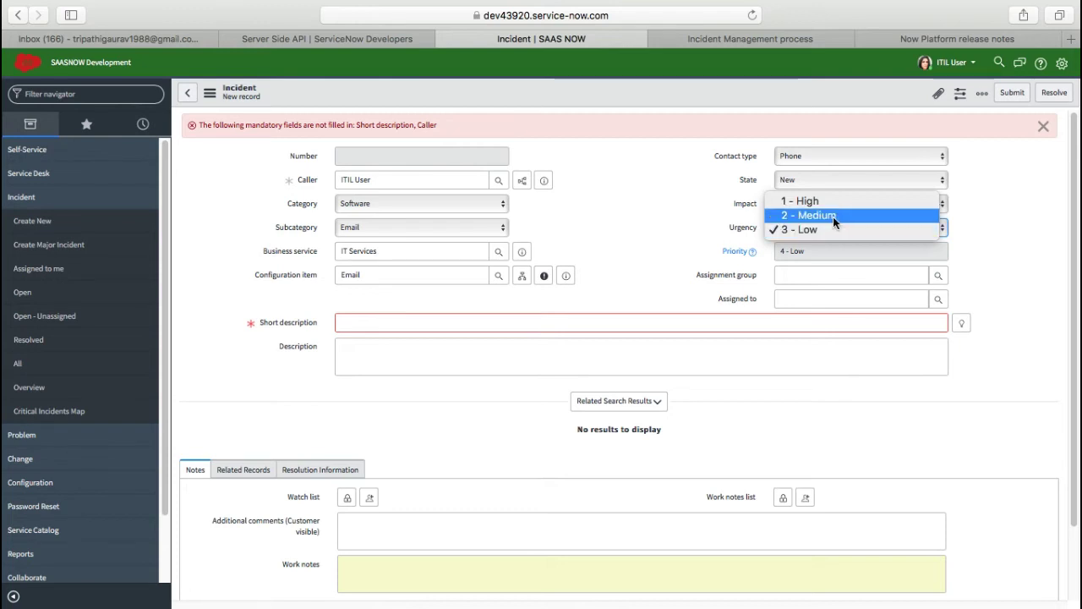
click(833, 215)
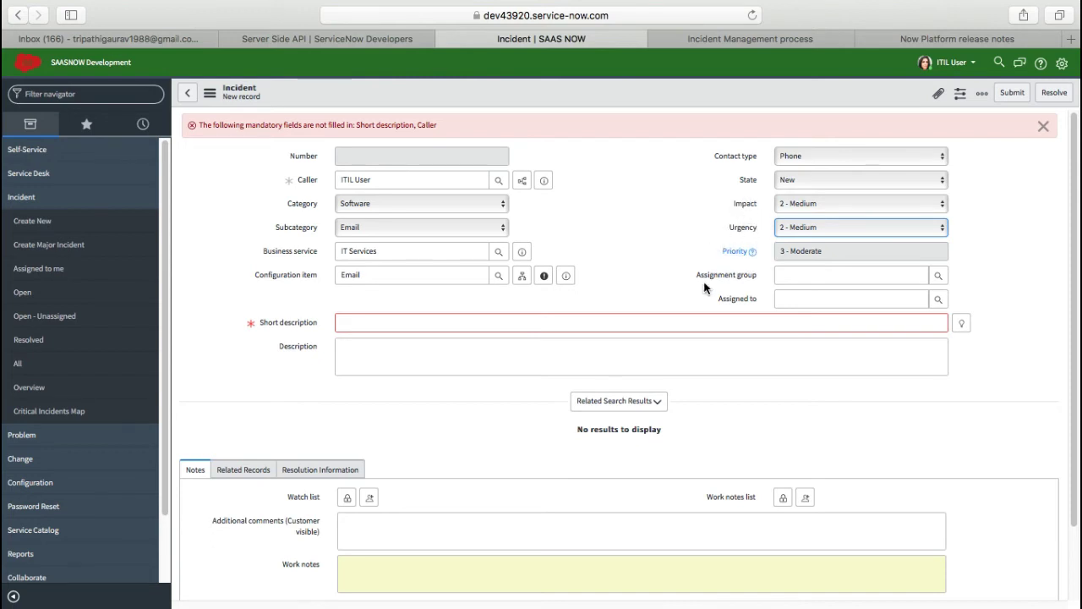
Set the assignment group to Service Desk, found by searching 'ser'.
click(809, 275)
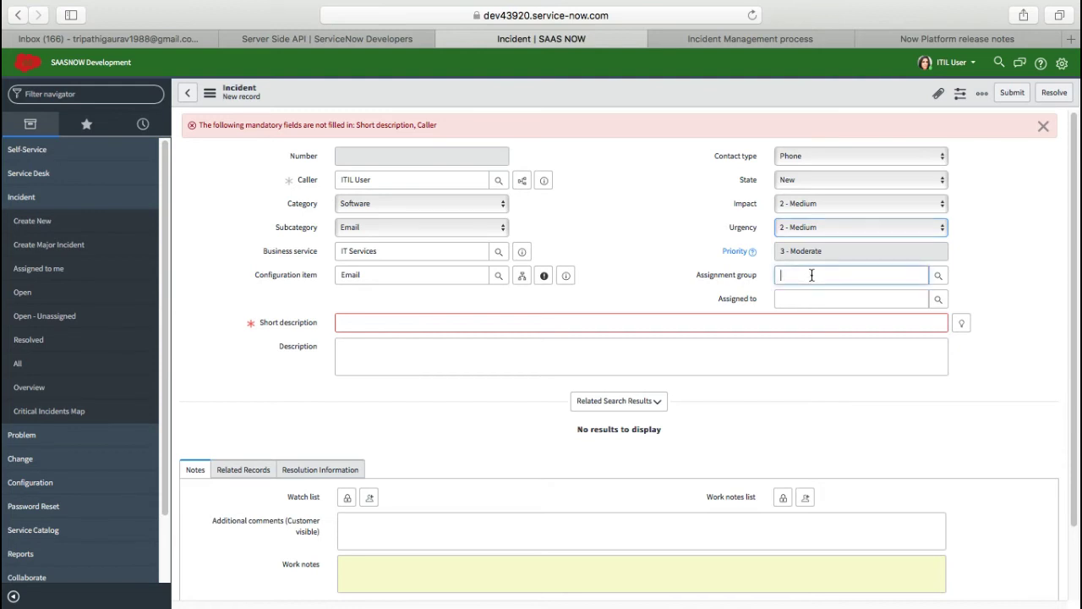
text(ser)
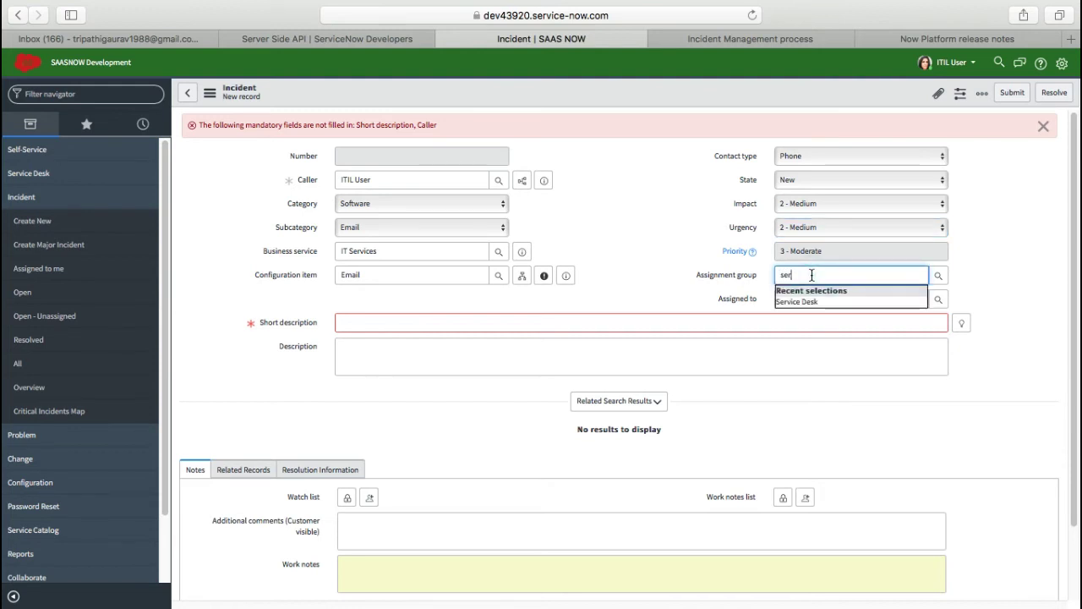
click(799, 302)
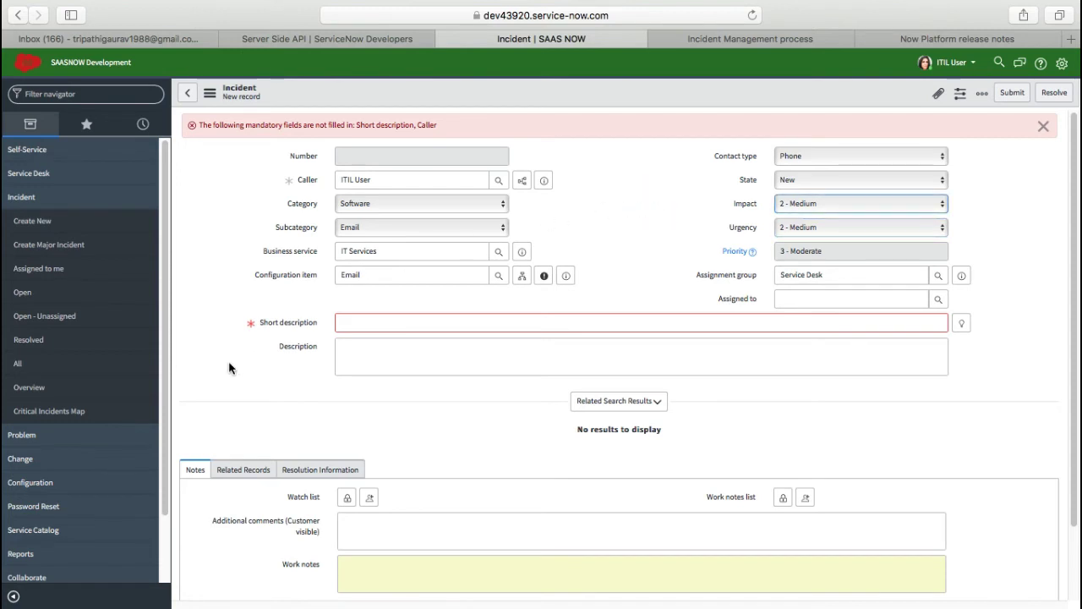
click(382, 323)
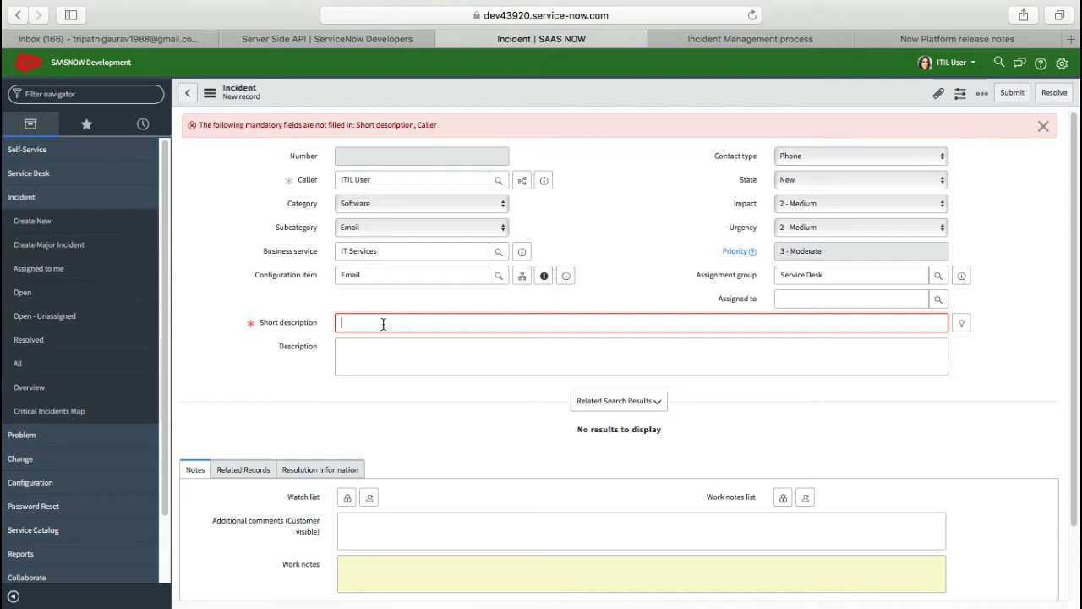
Enter 'Database team email is not working' as the short description.
text(Databa)
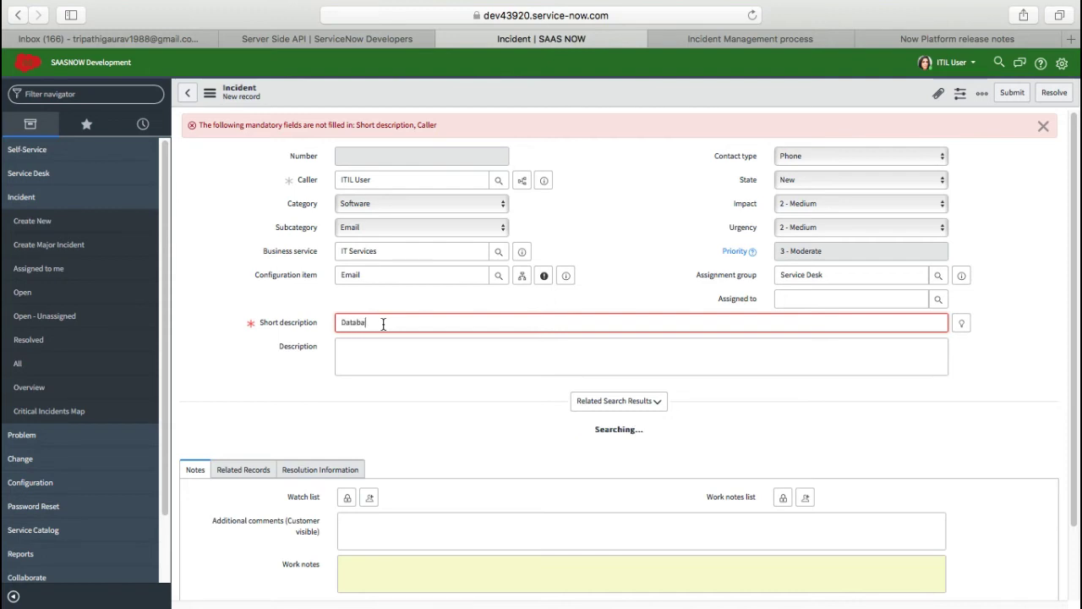
text(se team em)
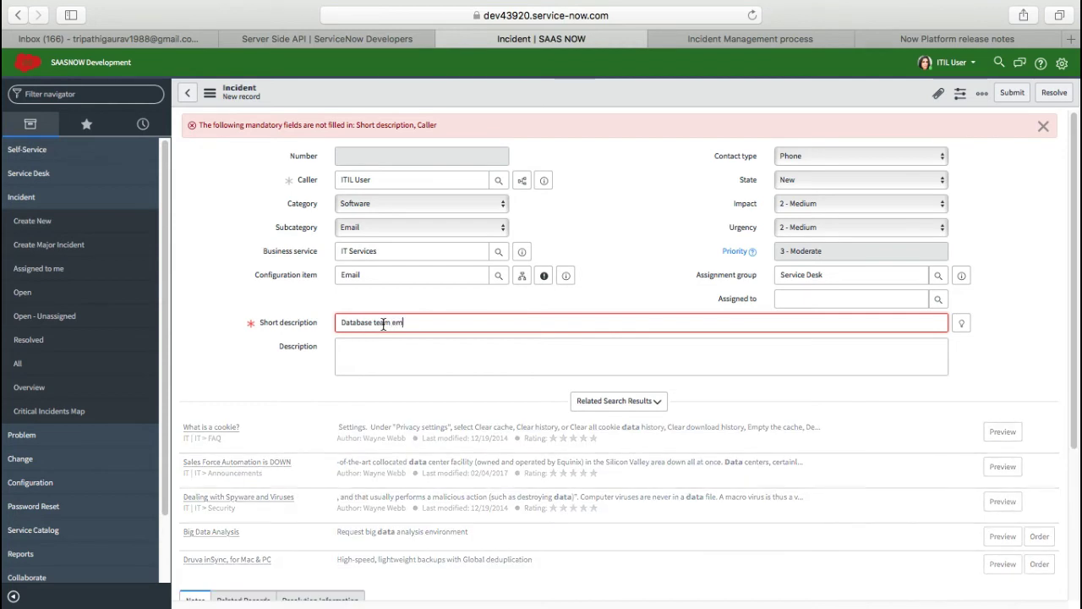
text(ail is not wor)
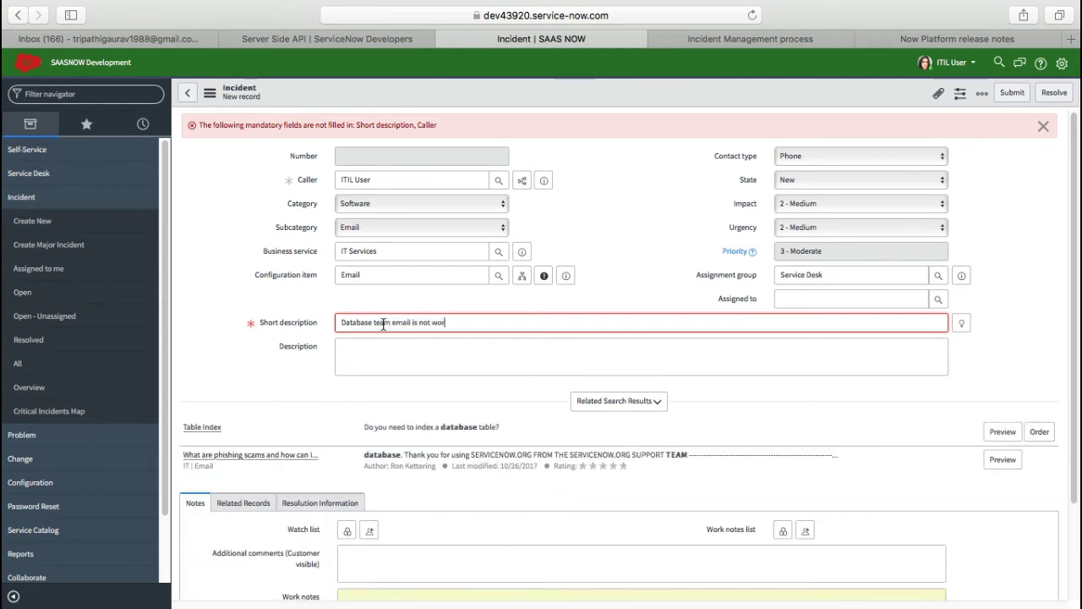
text(king)
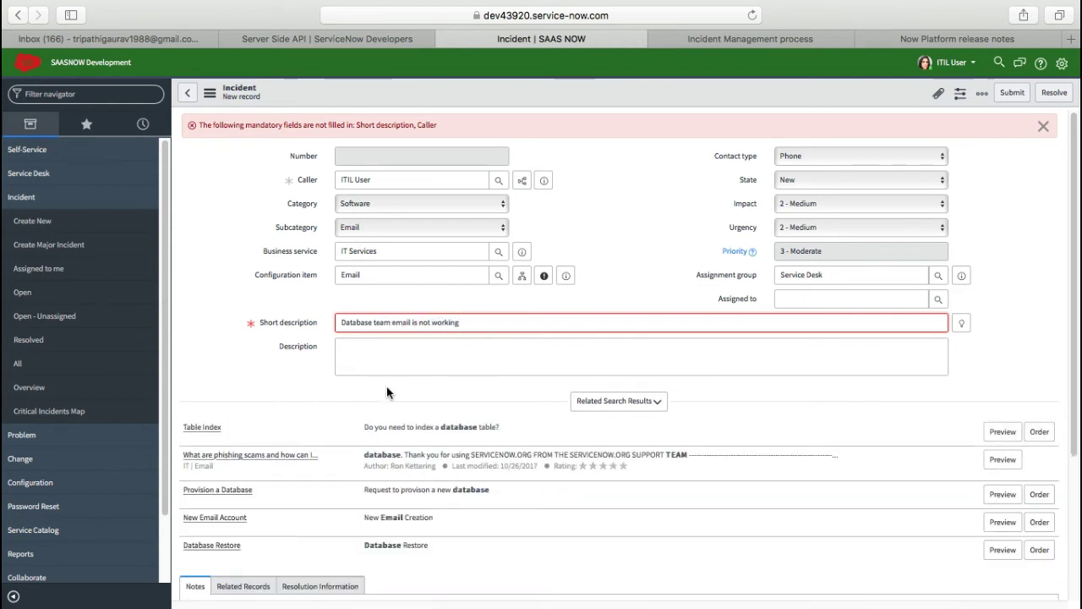
click(393, 354)
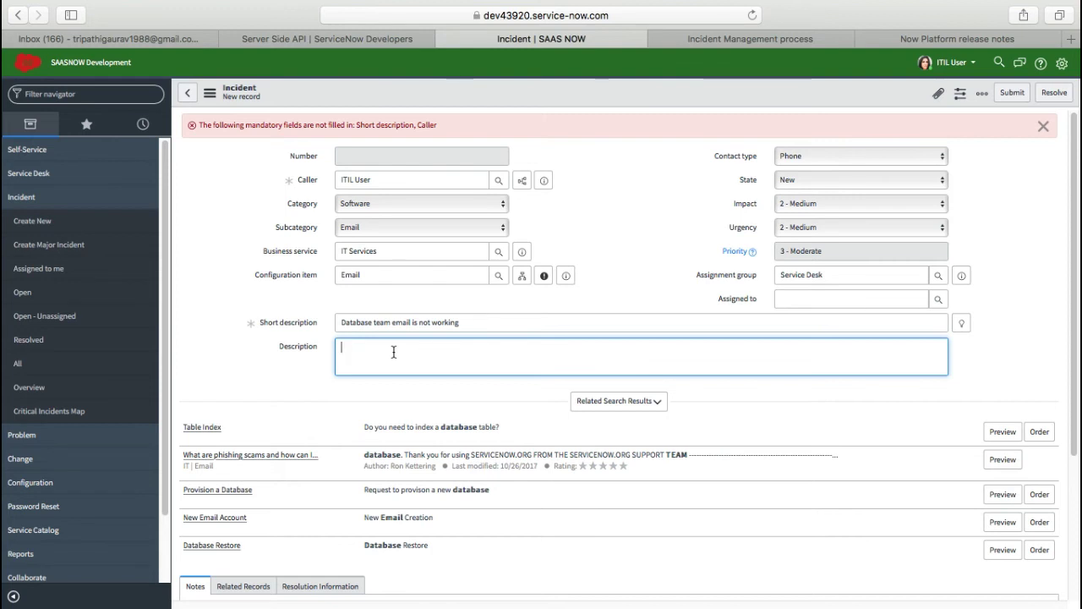
Type the description 'Since morning today, whole DBA team is not able to send/receive emails', correcting typos.
text(Since morning to)
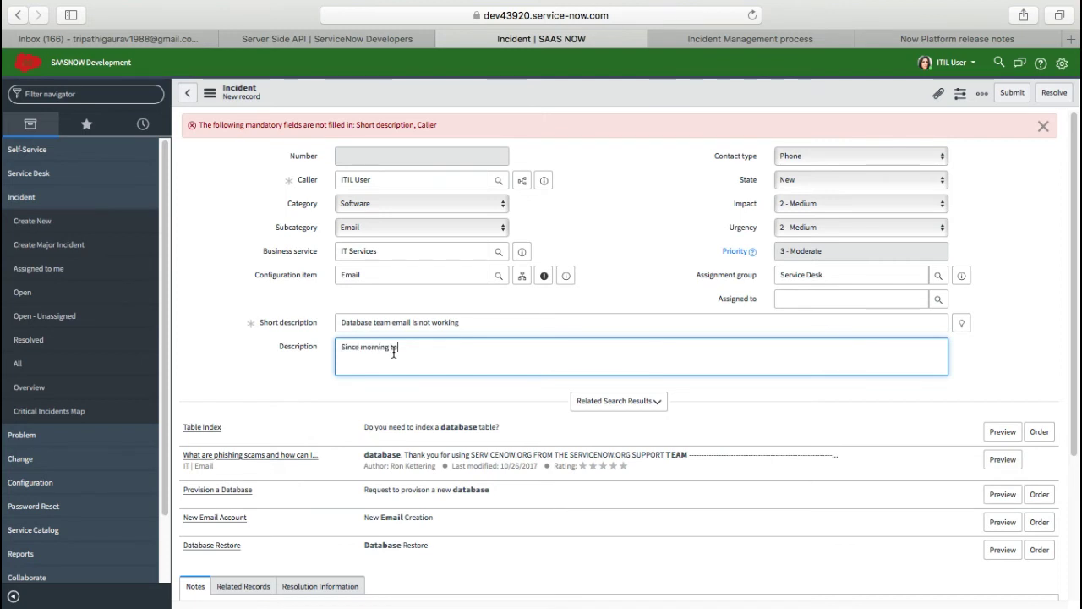
text(day)
text(, whe)
text(le )
text(DBA)
text( team is not wor)
key(BackSpace)
key(BackSpace)
key(BackSpace)
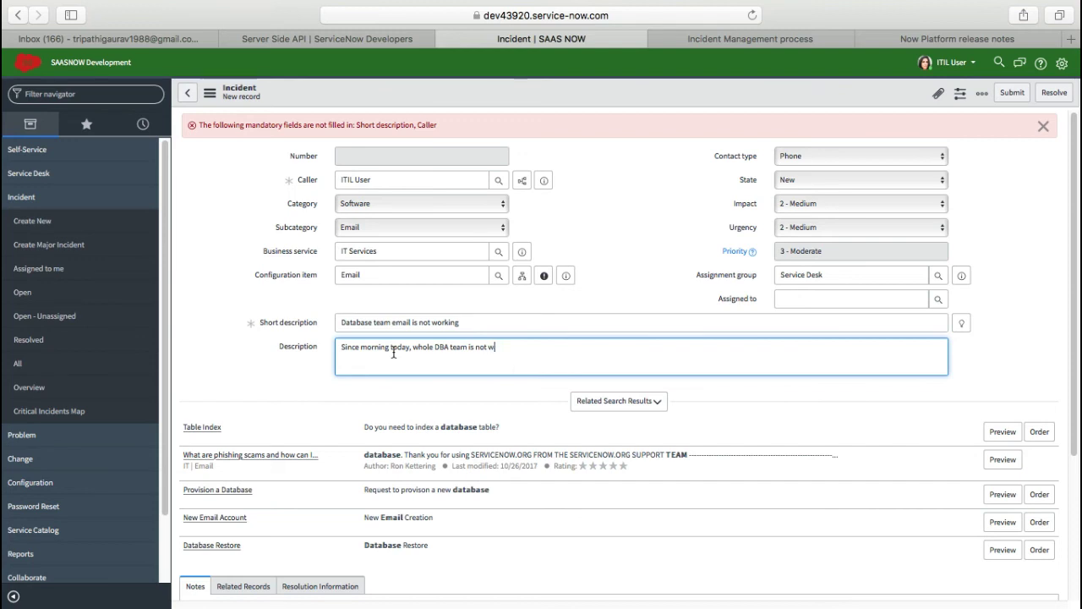
text(able to send)
key(BackSpace)
key(BackSpace)
text(nd/recive)
key(BackSpace)
key(BackSpace)
key(BackSpace)
text(ev)
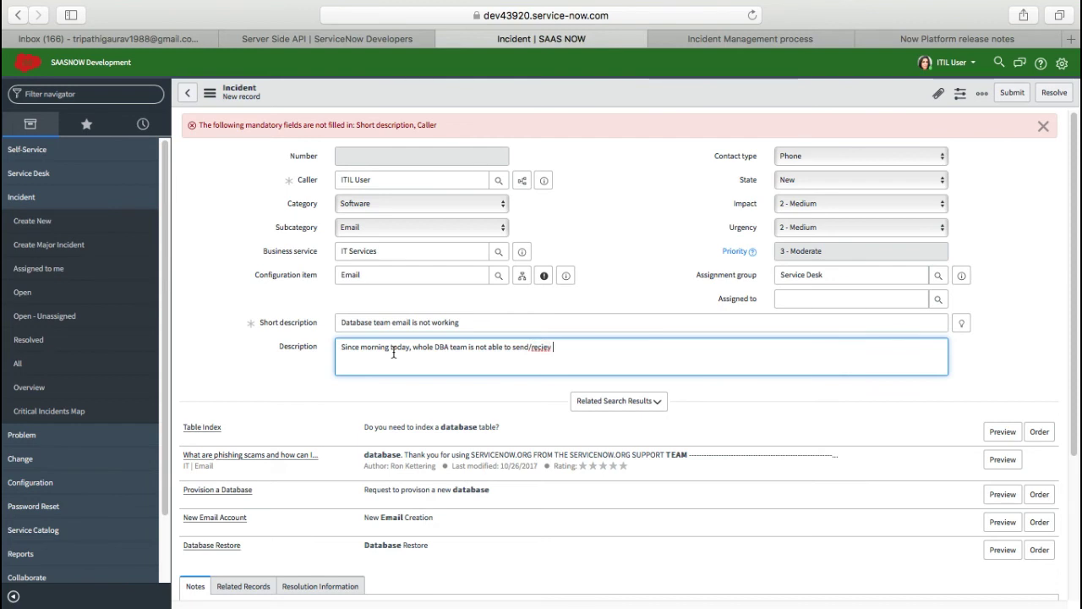
key(BackSpace)
text(e)
key(BackSpace)
key(BackSpace)
key(BackSpace)
key(BackSpace)
key(BackSpace)
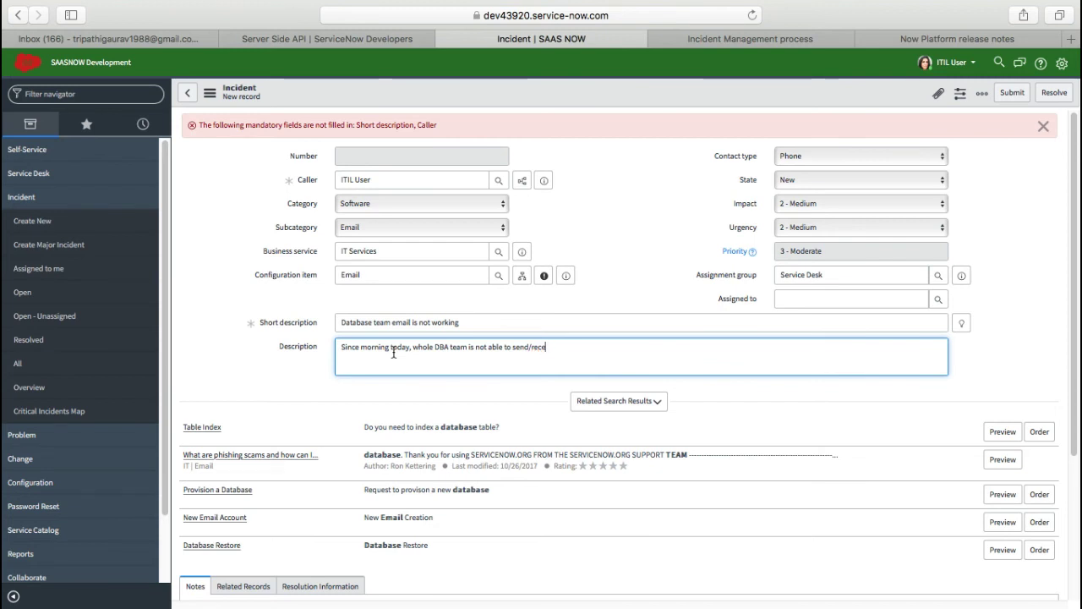
text(eive emails)
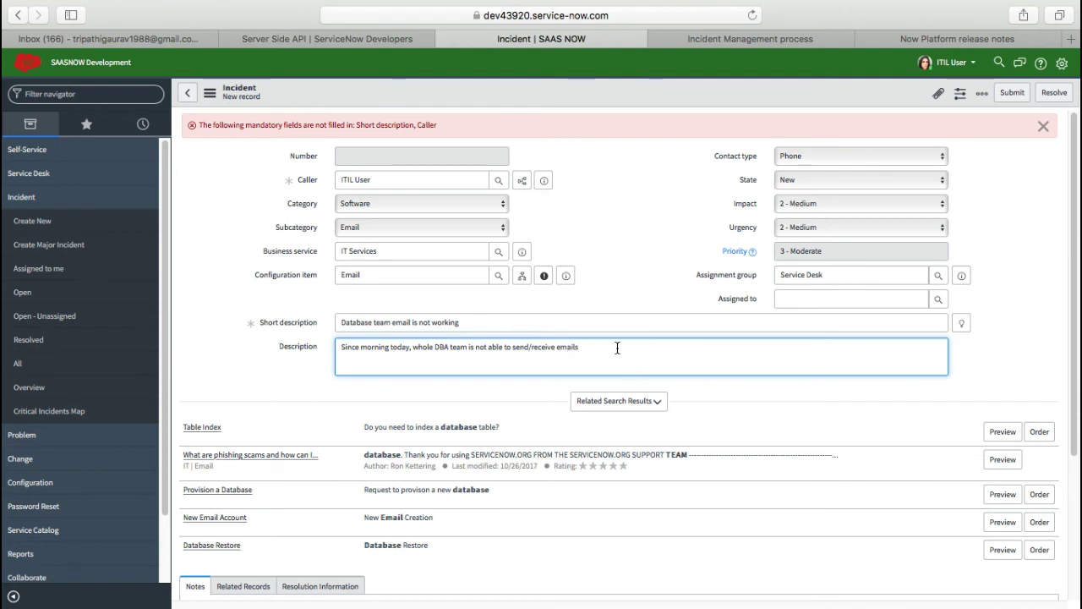
click(658, 227)
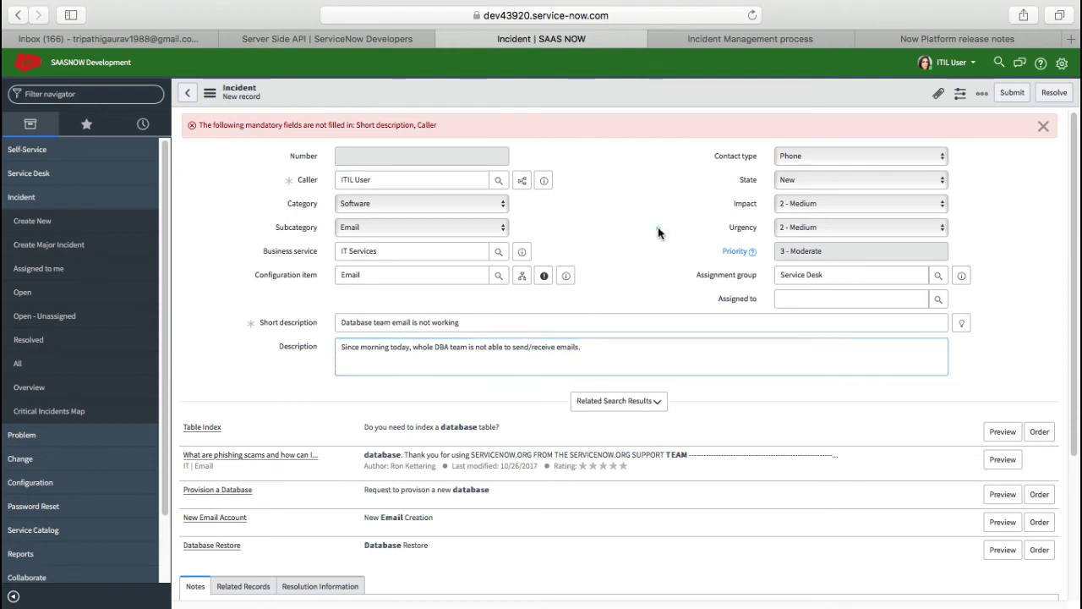
scroll(658, 226, down, 3)
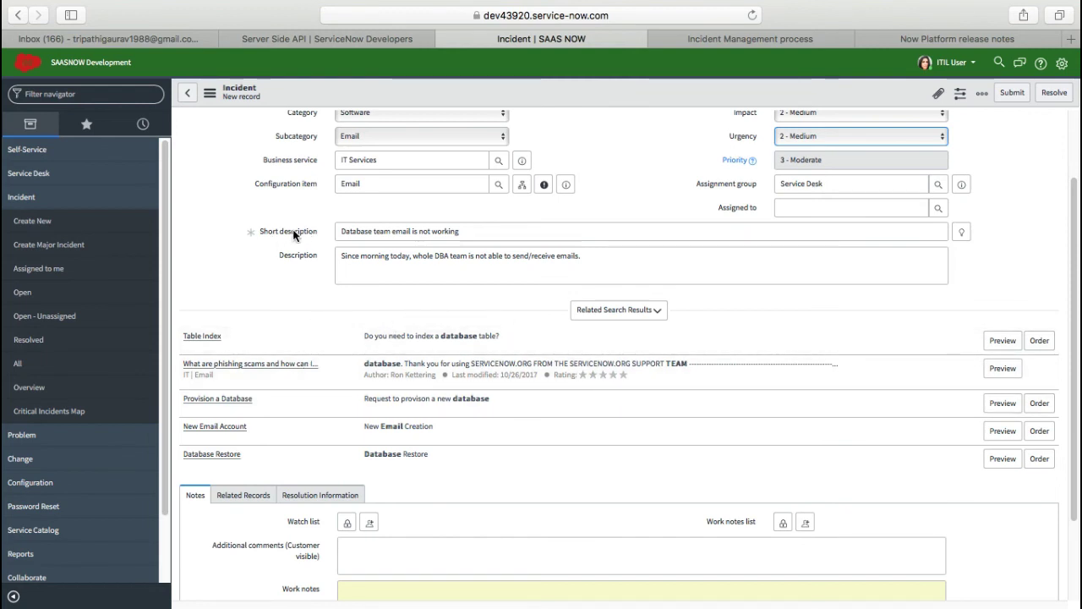
drag(341, 231, 463, 229)
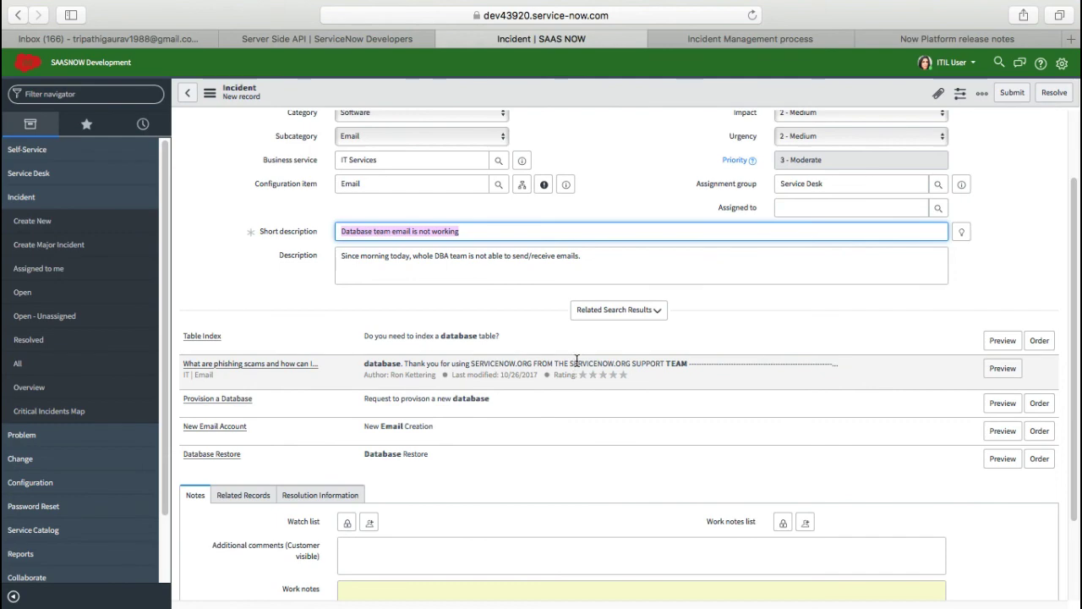
scroll(578, 361, up, 5)
scroll(577, 365, down, 8)
scroll(578, 365, up, 5)
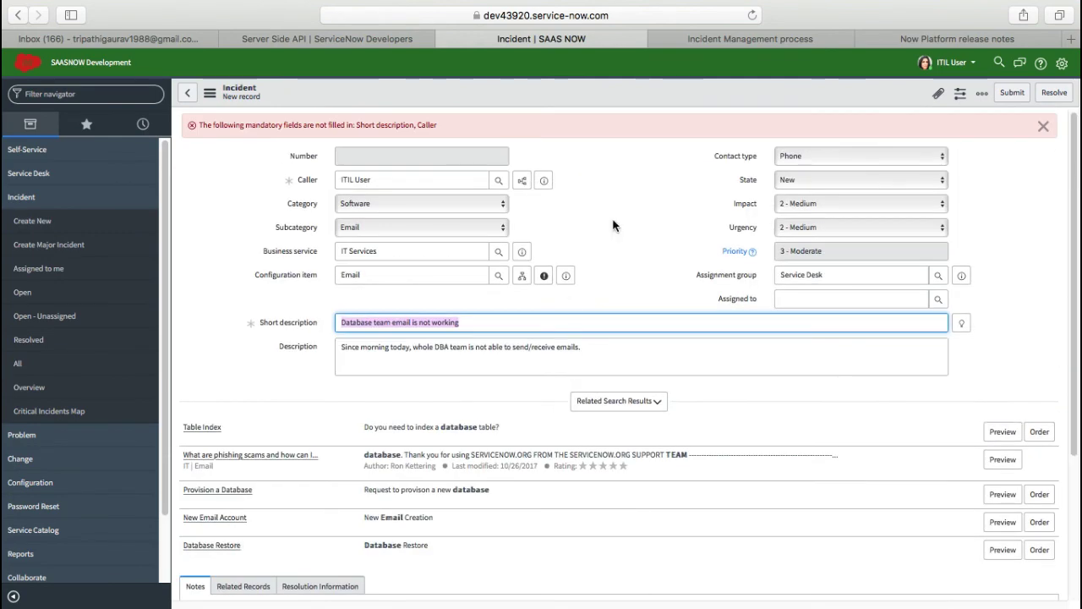
Save the incident from the form header's context menu, creating record INC0010007.
right_click(608, 95)
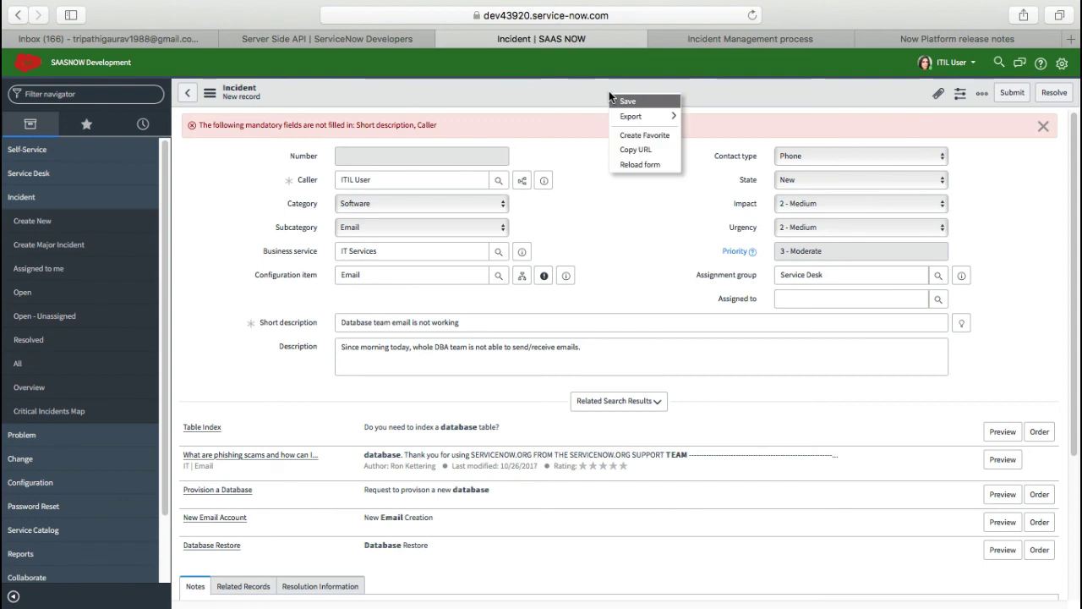
click(642, 101)
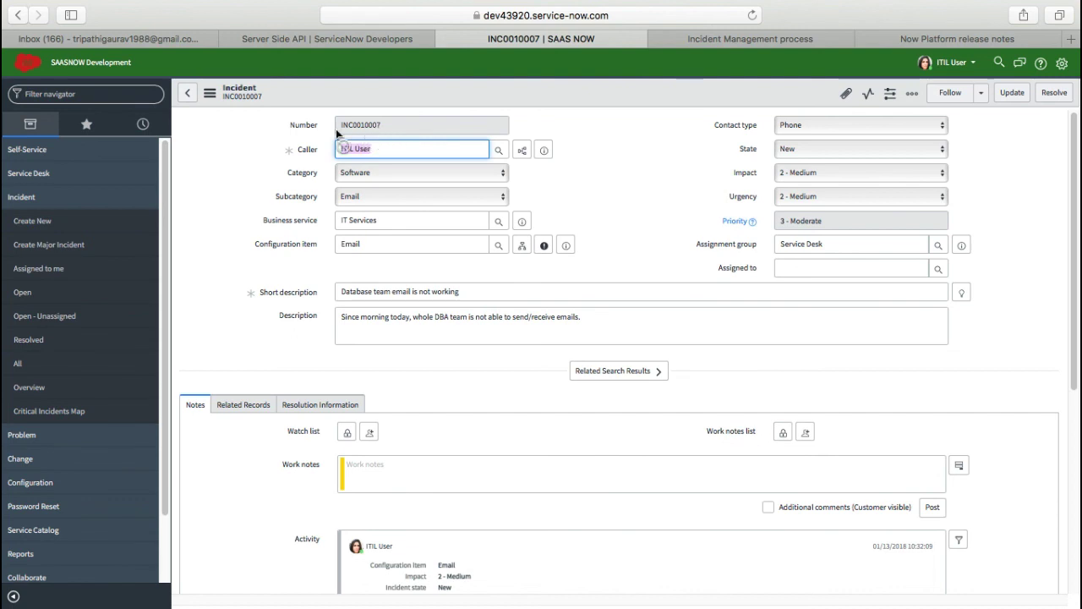
click(615, 161)
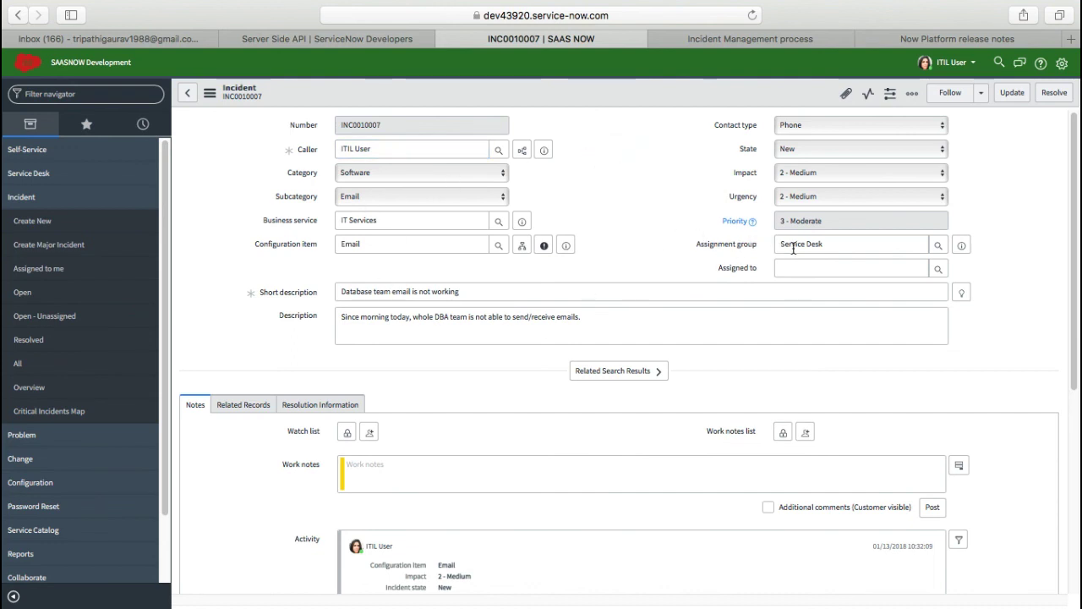
right_click(580, 94)
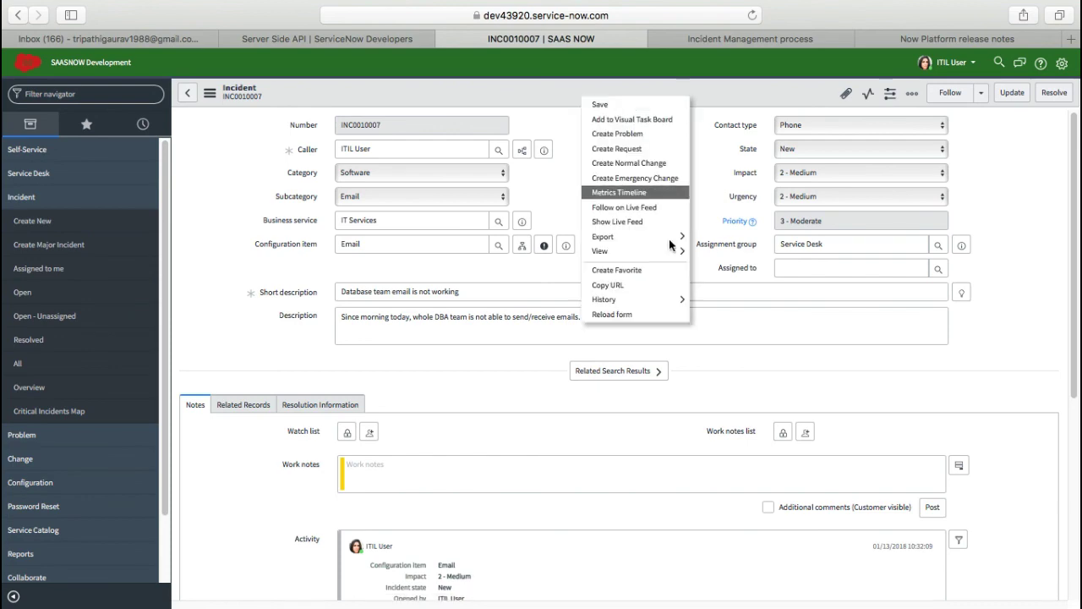
click(616, 316)
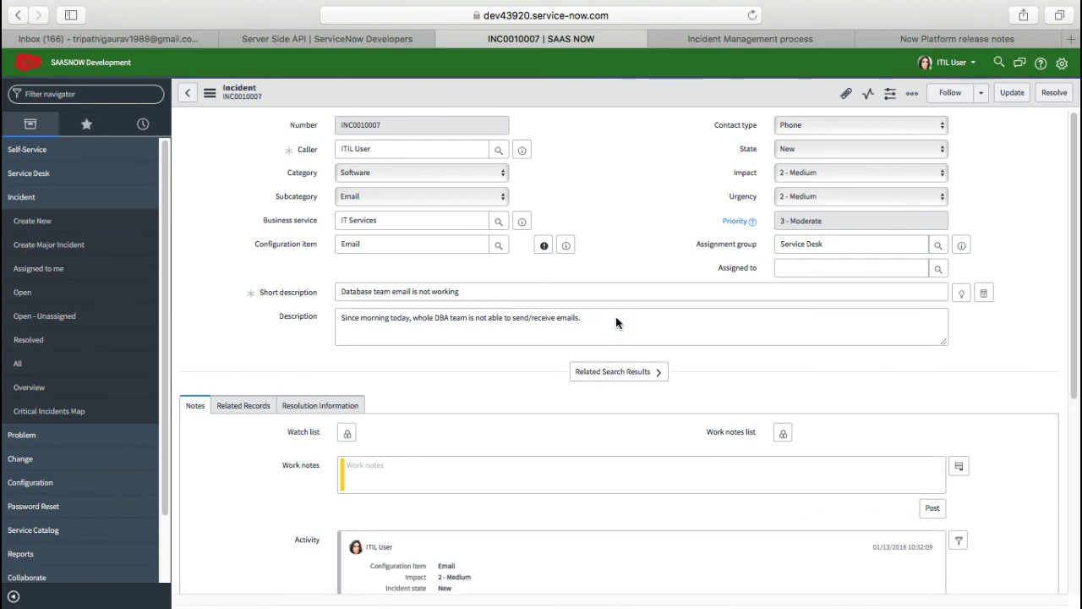
scroll(585, 311, down, 5)
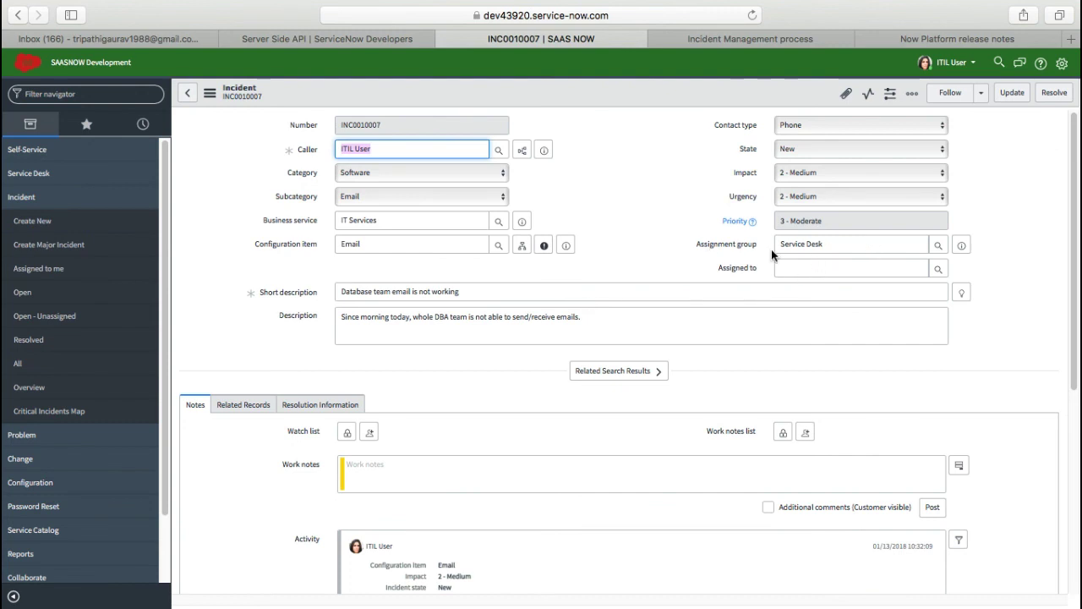
click(596, 184)
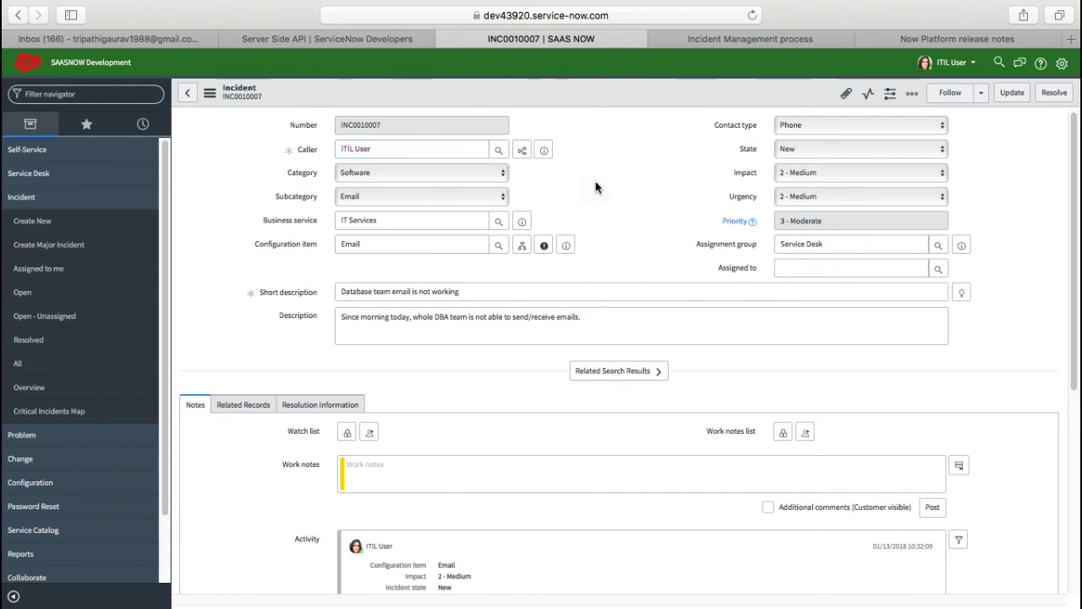